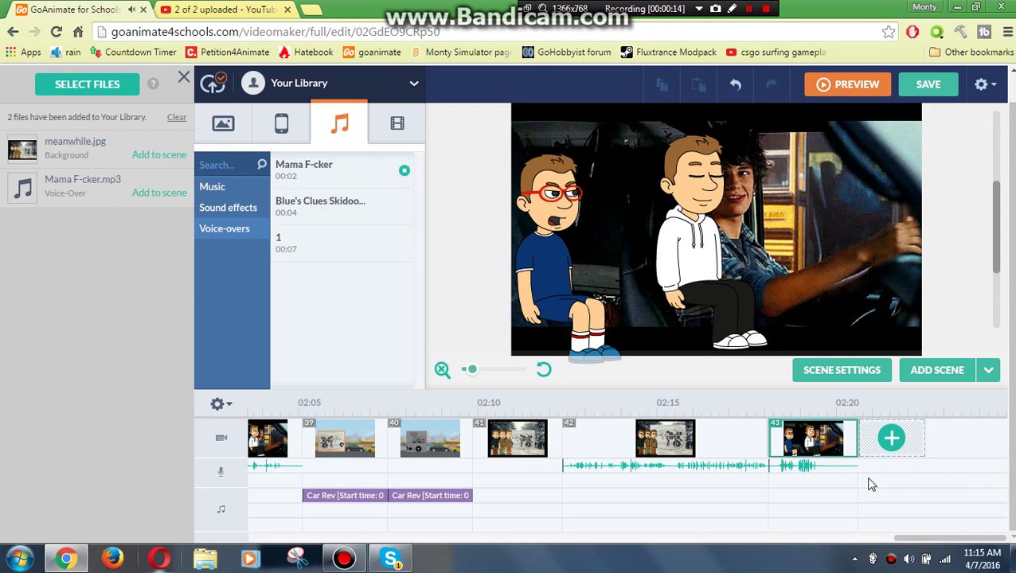
- Shorten scene 43 to the end of its voice clip and play that clip from the start
{"action": "left_click_drag", "start_coordinate": [853, 450], "coordinate": [836, 475]}
{"action": "right_click", "coordinate": [836, 475]}
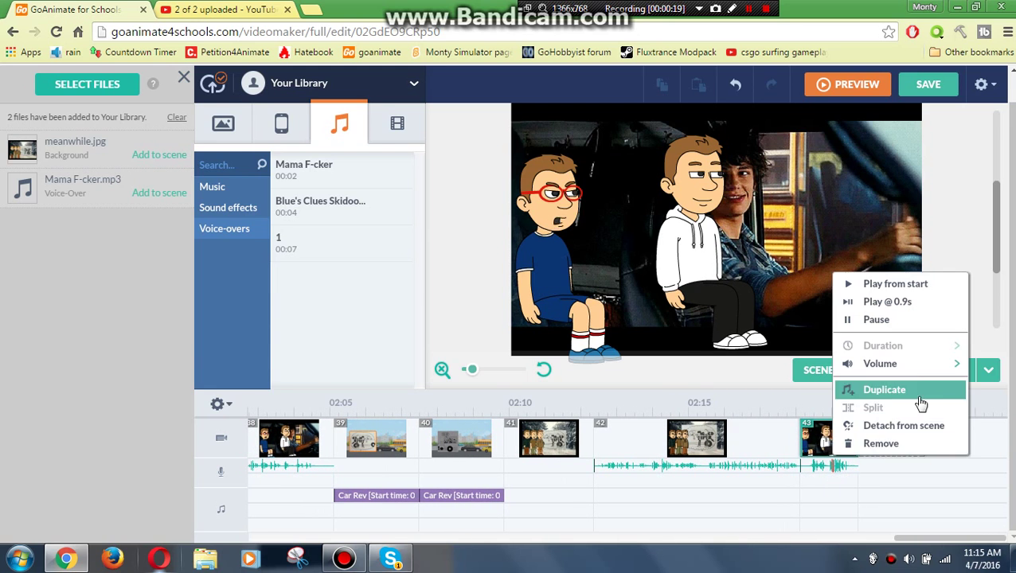
{"action": "left_click", "coordinate": [915, 284]}
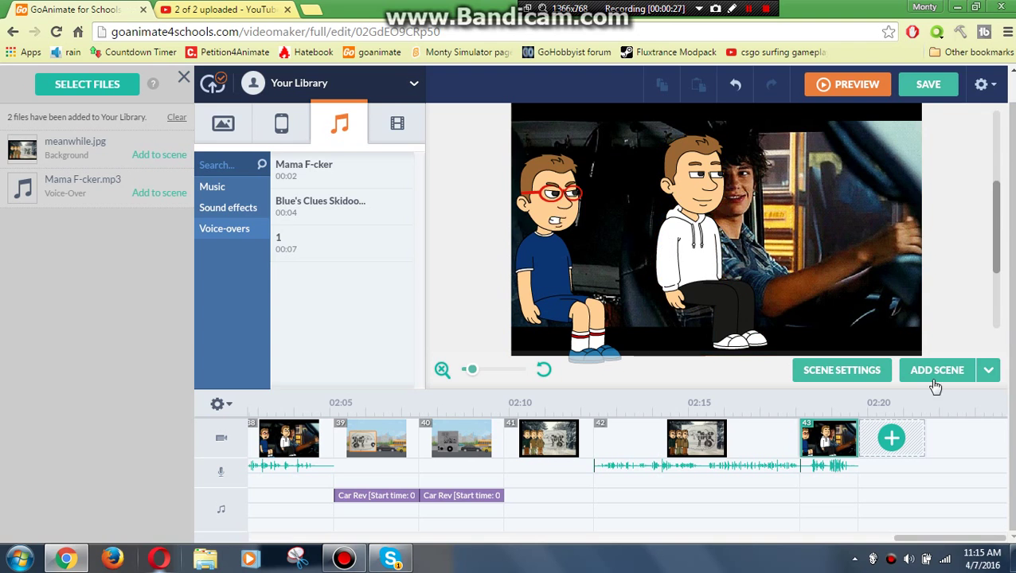
- Add a new scene after scene 43 and flip the character in red glasses to face left
{"action": "mouse_move", "coordinate": [404, 177]}
{"action": "left_click", "coordinate": [917, 372]}
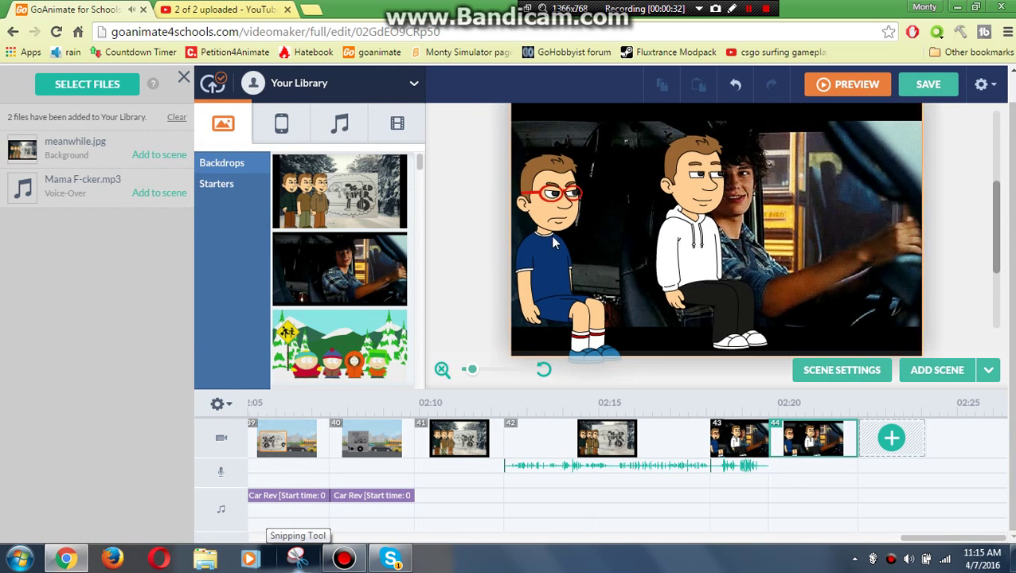
{"action": "left_click", "coordinate": [555, 243]}
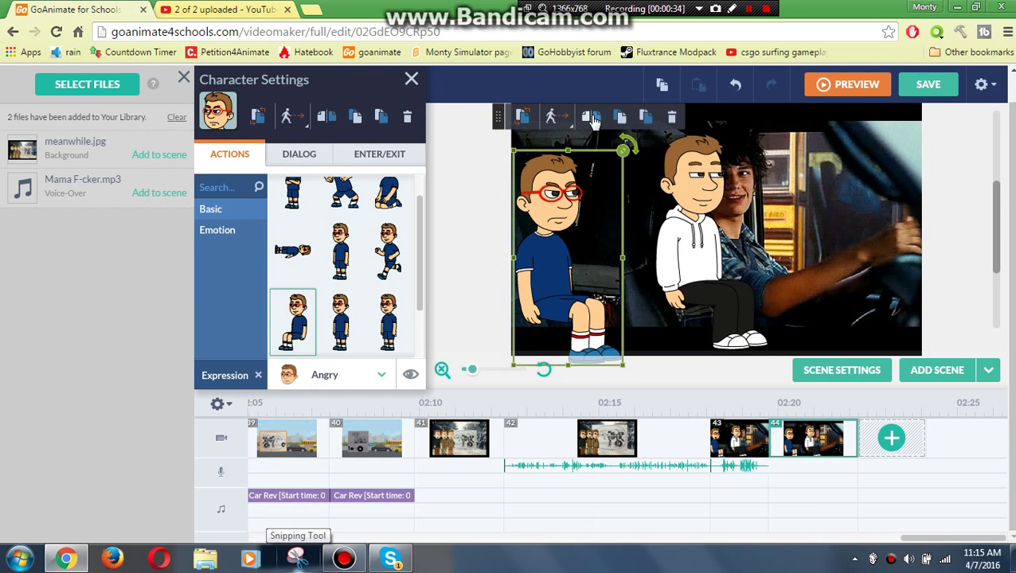
{"action": "left_click", "coordinate": [593, 119]}
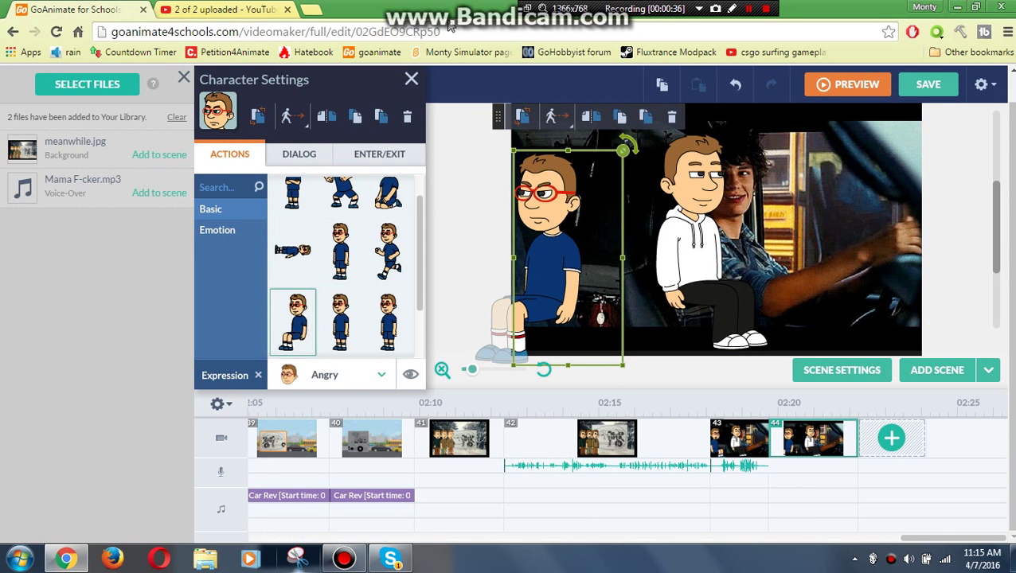
- Start a text-to-speech dialog voice for the character in red glasses, using the English male voice Eric
{"action": "left_click", "coordinate": [323, 154]}
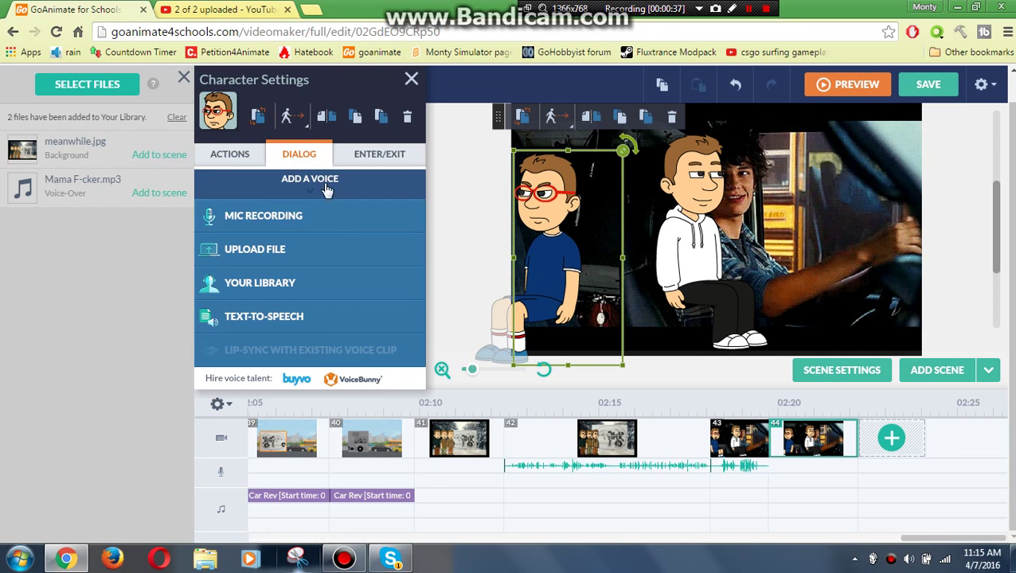
{"action": "left_click", "coordinate": [337, 325]}
{"action": "left_click", "coordinate": [694, 285]}
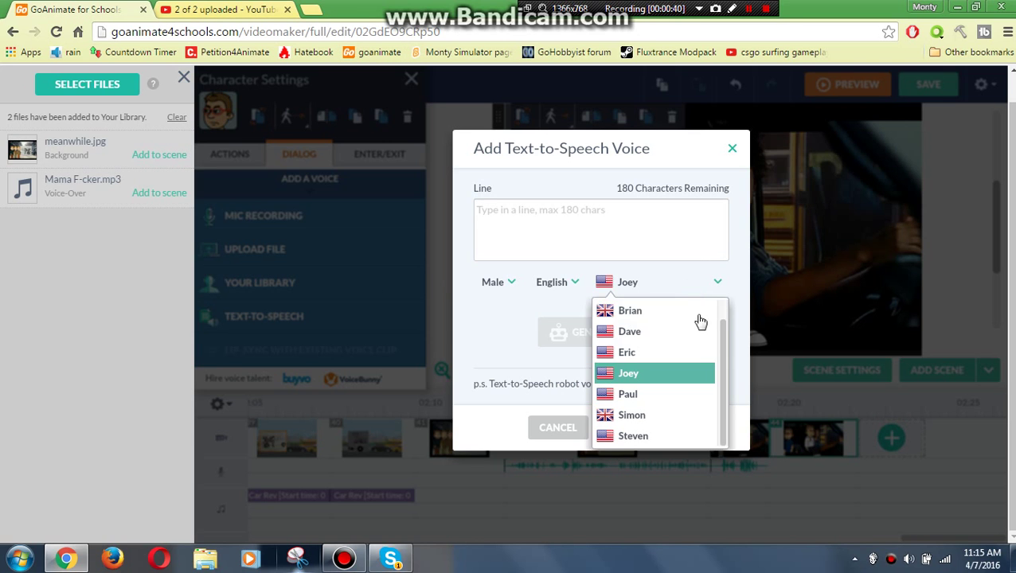
{"action": "left_click", "coordinate": [683, 354]}
{"action": "left_click", "coordinate": [644, 291]}
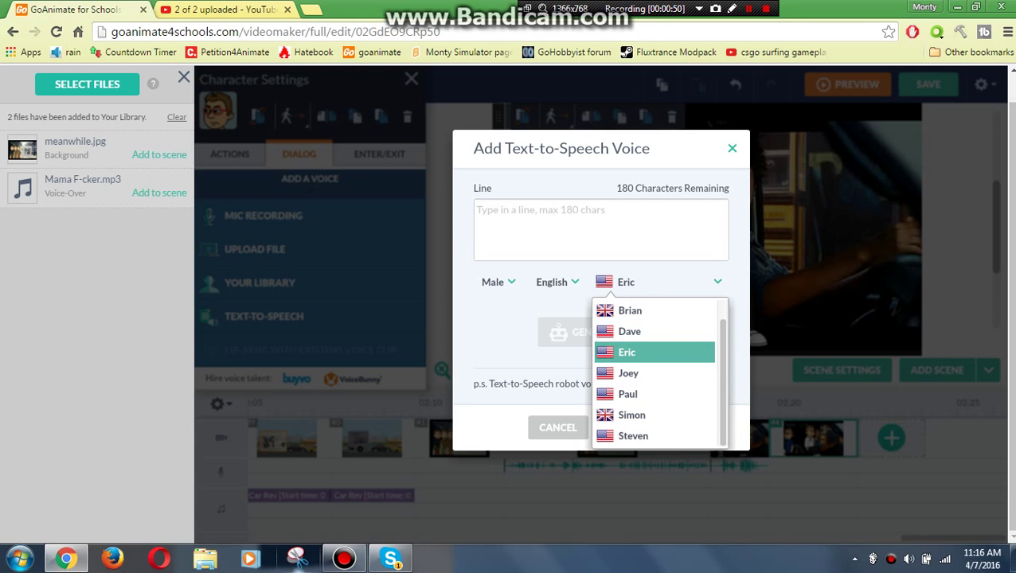
- Enter the line "The Stuck Adventures! I hate you more than The Milky Way!", generate the voice and add it to the character
{"action": "left_click", "coordinate": [478, 210]}
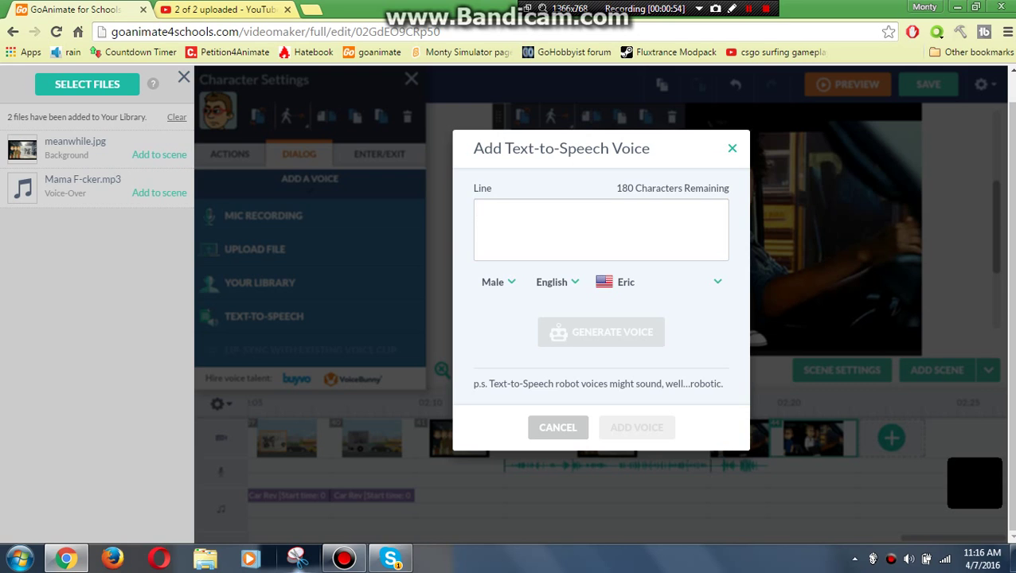
{"action": "type", "text": "The "}
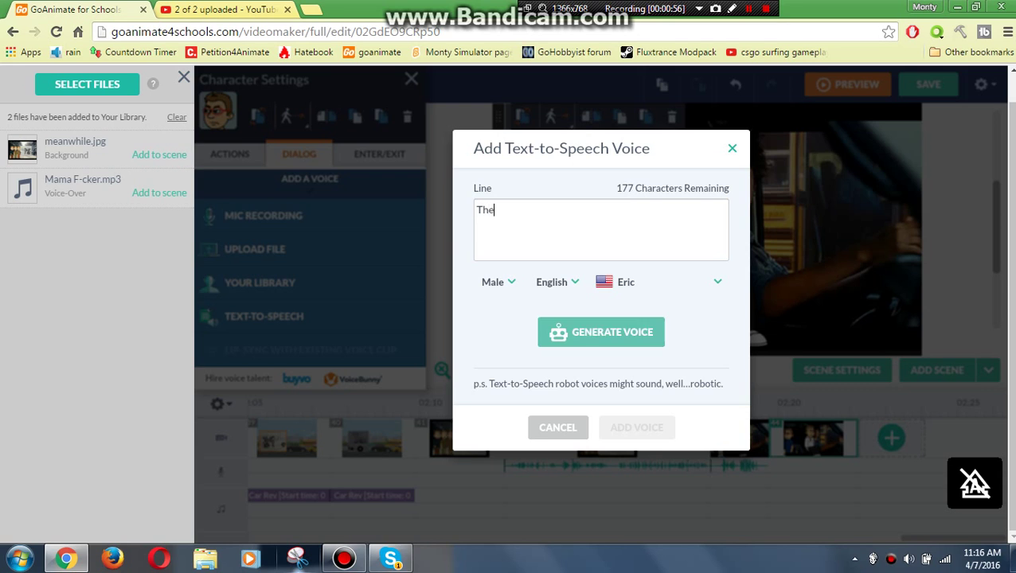
{"action": "type", "text": "Stuc"}
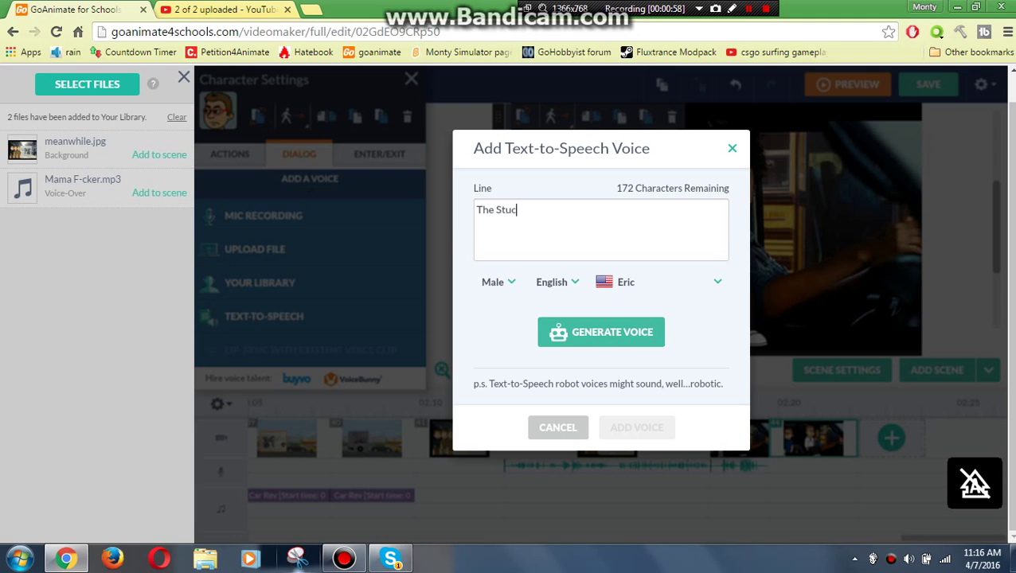
{"action": "type", "text": "k Adventure"}
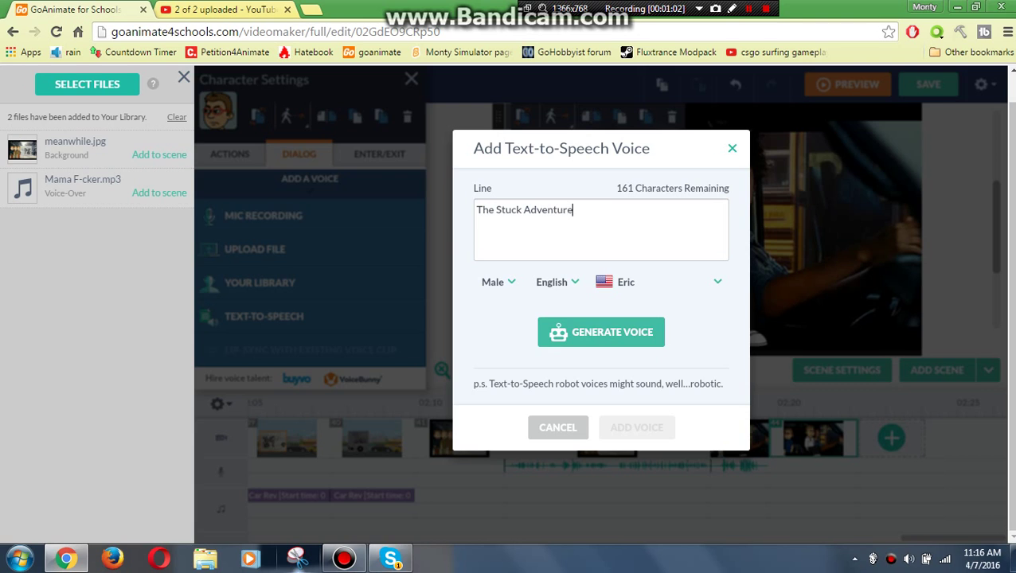
{"action": "type", "text": "s! I "}
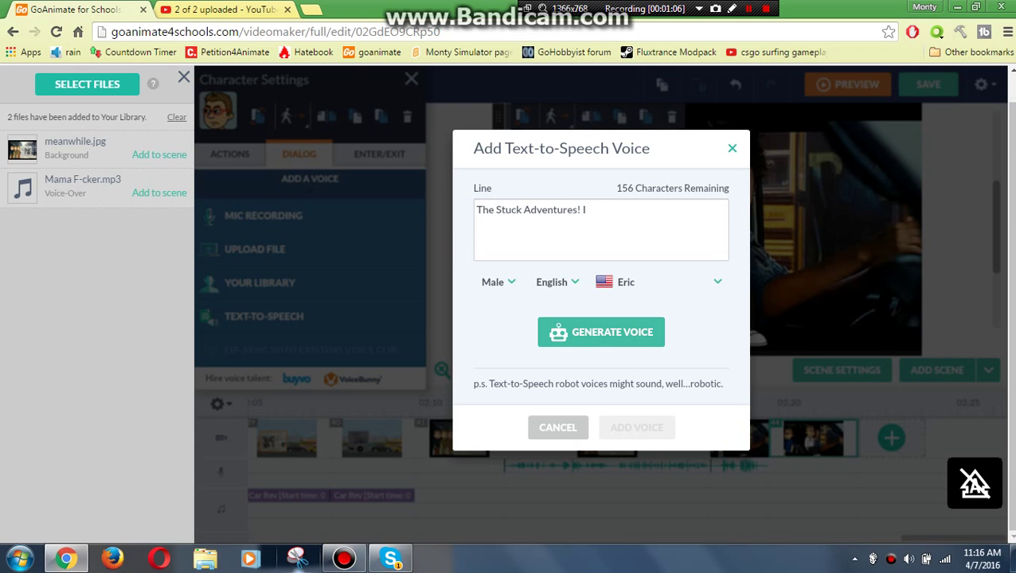
{"action": "type", "text": "hate you more th"}
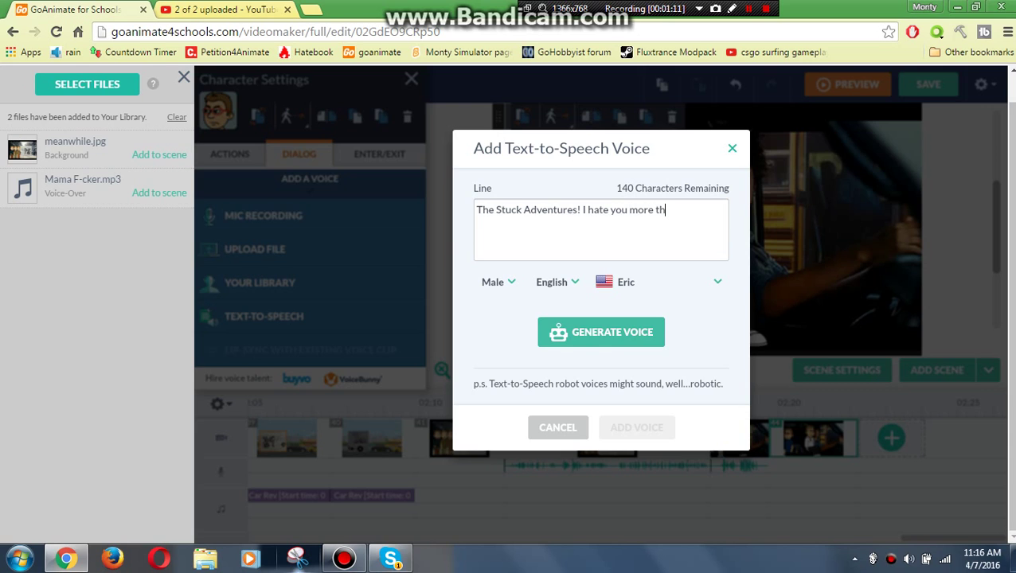
{"action": "type", "text": "an "}
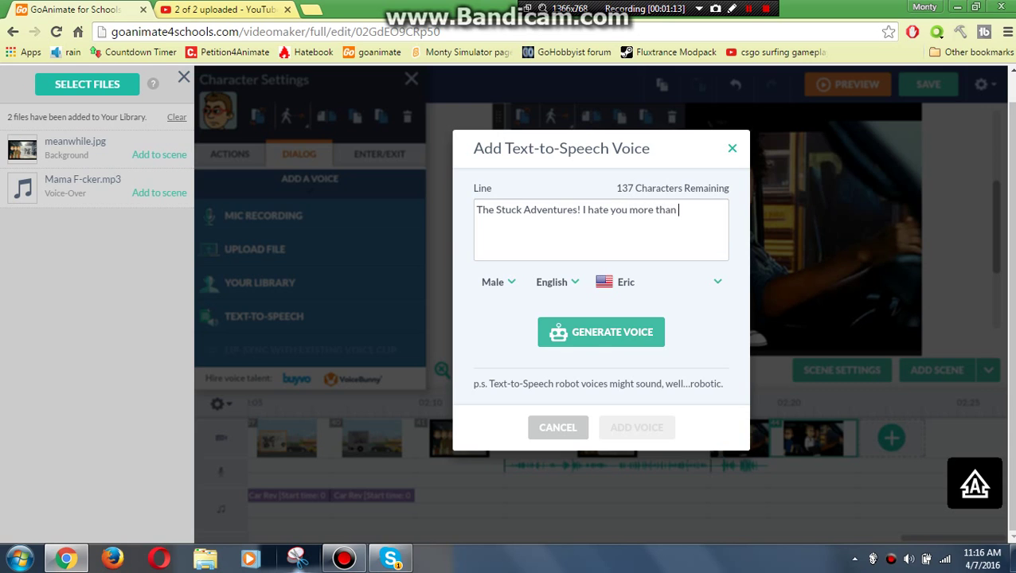
{"action": "type", "text": "The Milky Way!"}
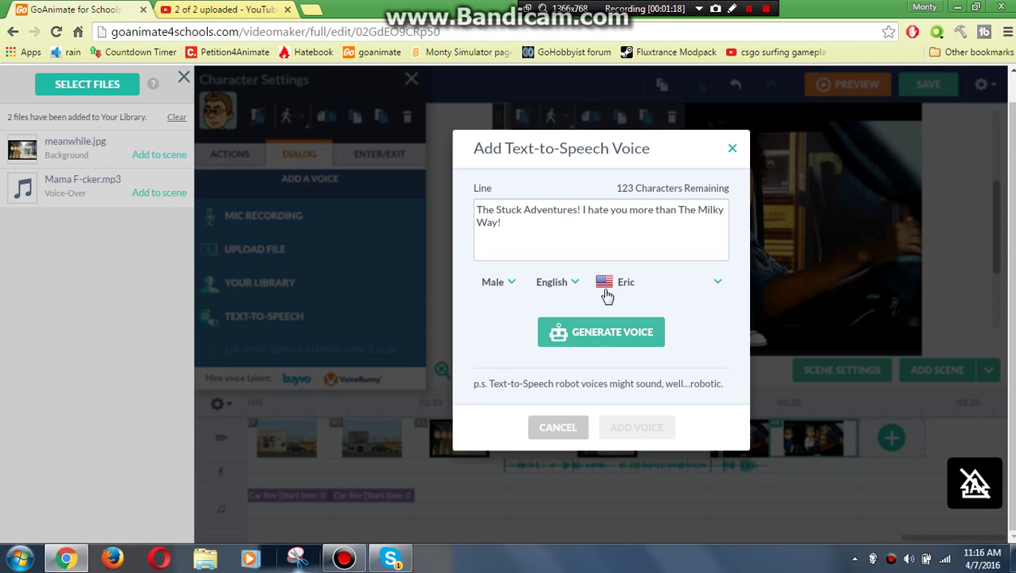
{"action": "left_click", "coordinate": [585, 331]}
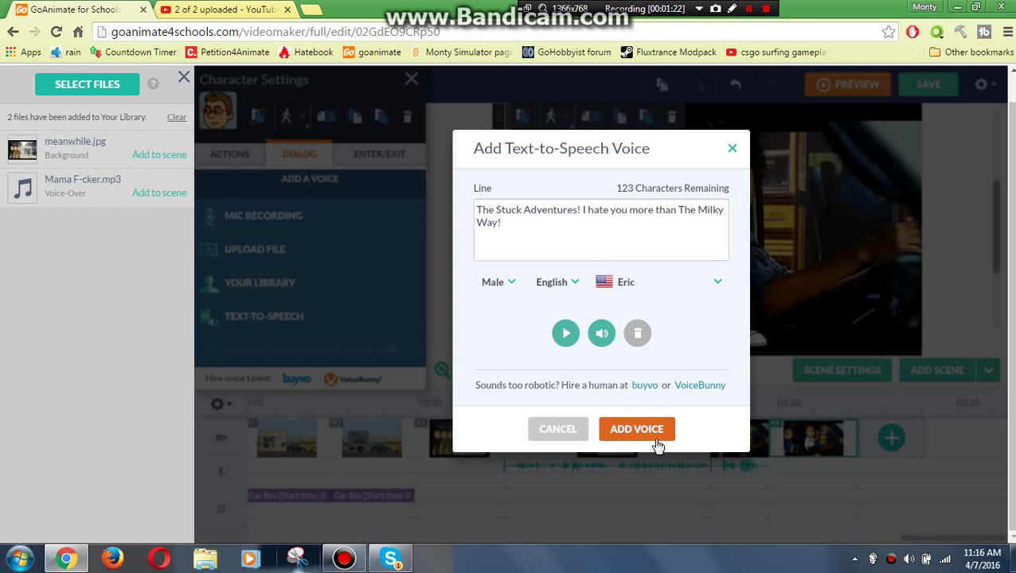
{"action": "left_click", "coordinate": [636, 430]}
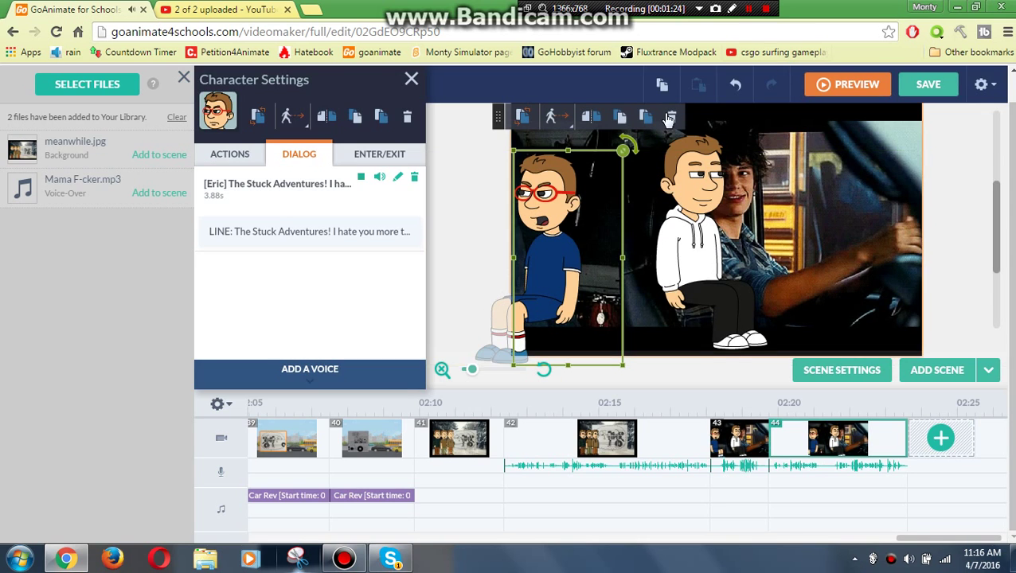
{"action": "left_click", "coordinate": [469, 220]}
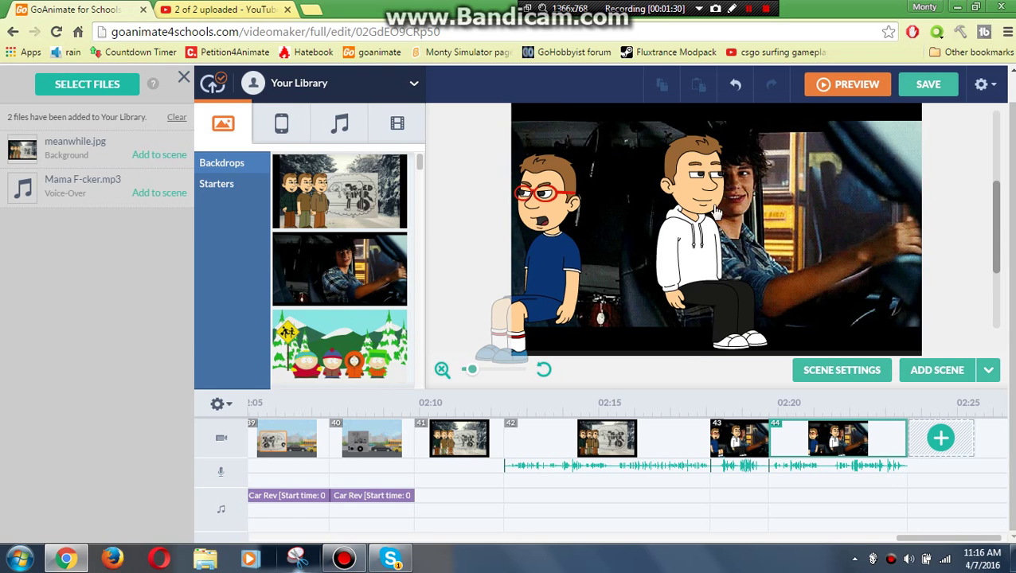
- Preview the "Mama F-cker" voice-over in the audio library
{"action": "left_click", "coordinate": [330, 135]}
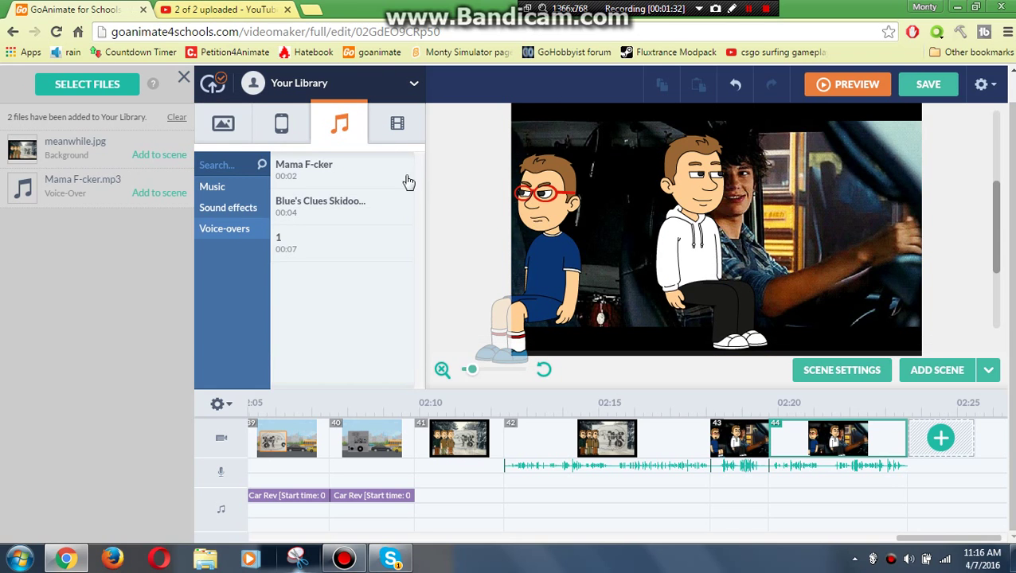
{"action": "left_click", "coordinate": [404, 172]}
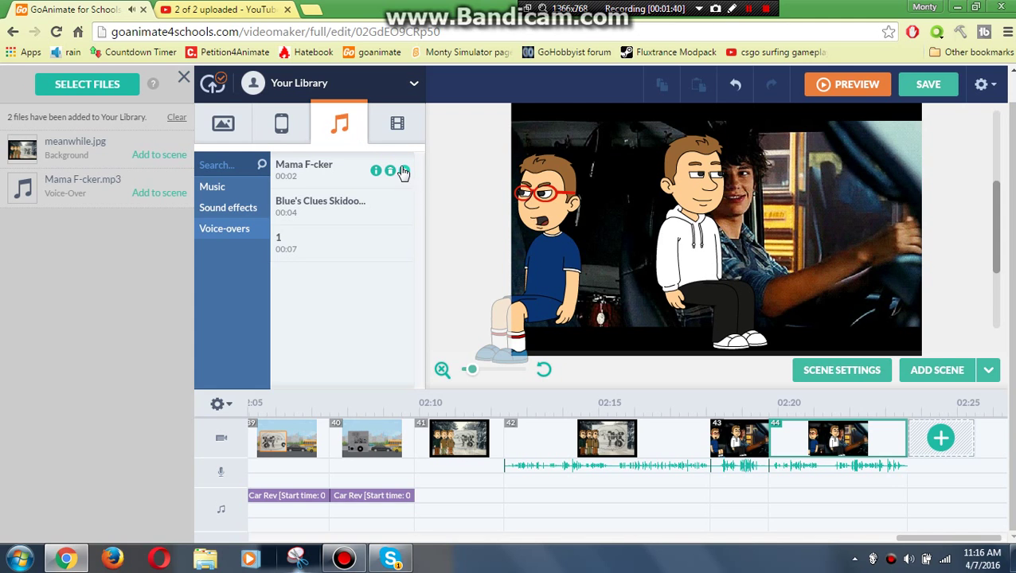
{"action": "left_click", "coordinate": [404, 172]}
- Add a new scene after scene 44 and flip the character in red glasses to face right
{"action": "left_click", "coordinate": [953, 372]}
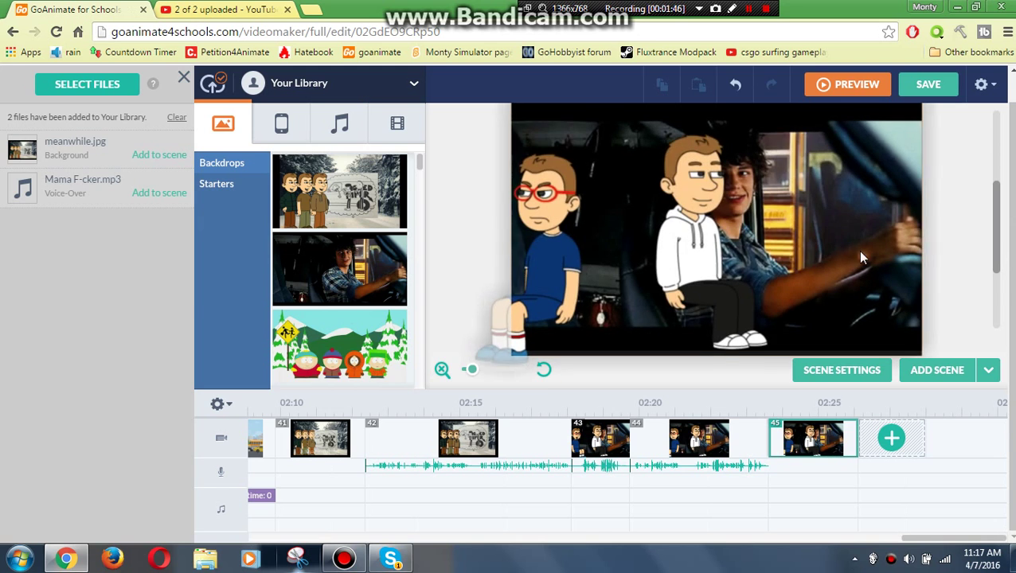
{"action": "left_click", "coordinate": [558, 258]}
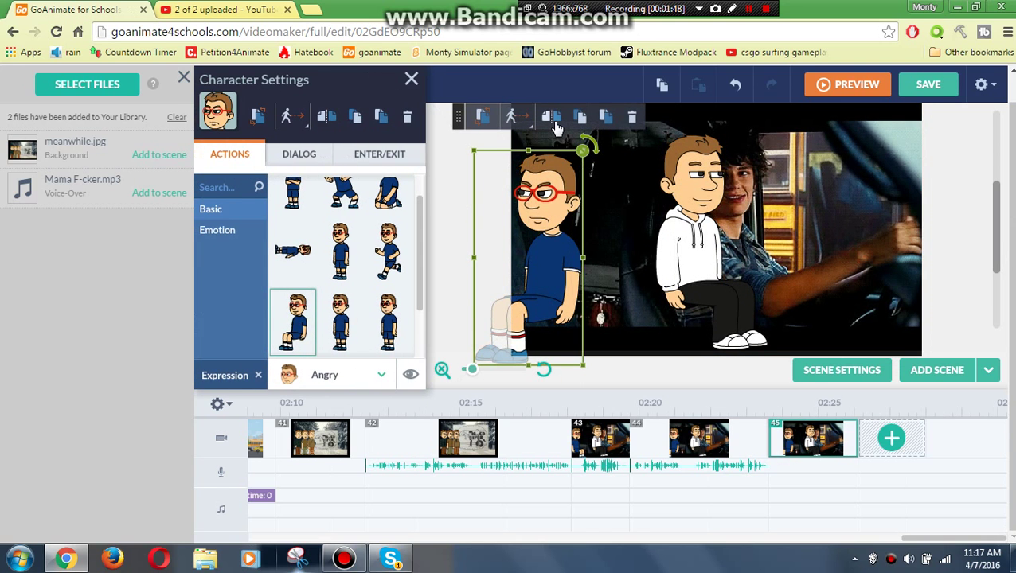
{"action": "left_click", "coordinate": [555, 121]}
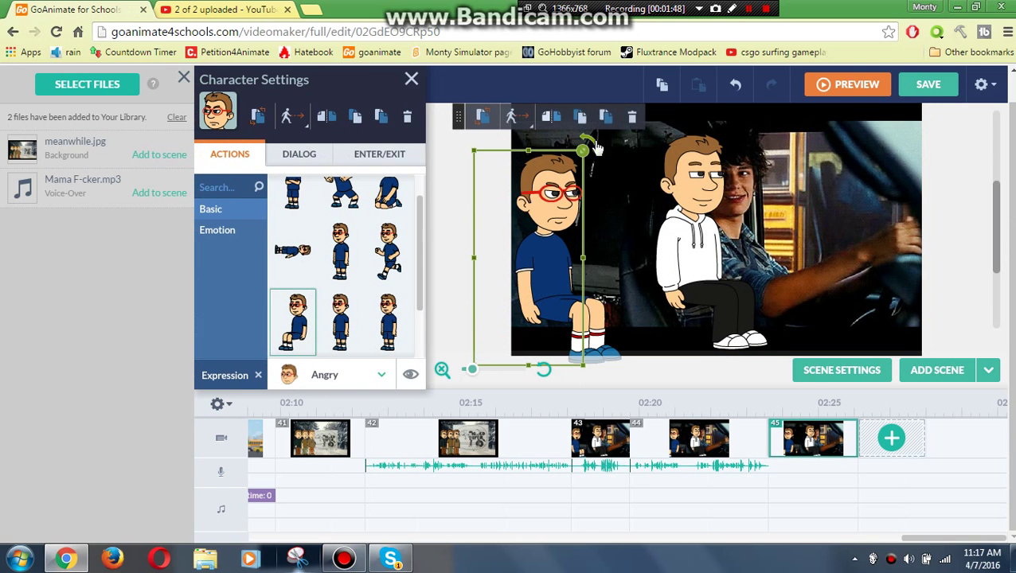
- Add a new scene after scene 45 and set the white-hoodie character's expression to Shocked
{"action": "left_click", "coordinate": [912, 373]}
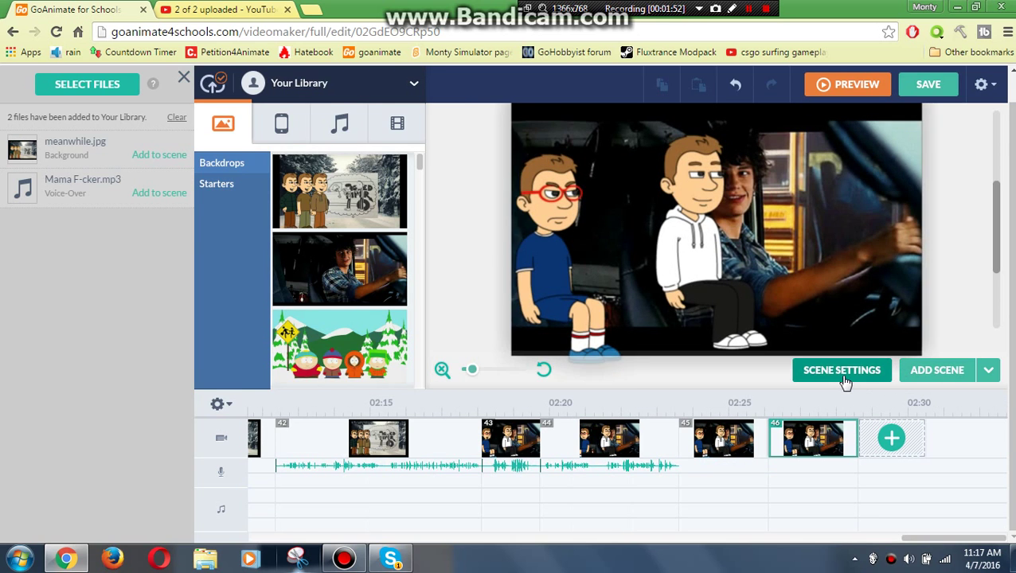
{"action": "left_click", "coordinate": [567, 288]}
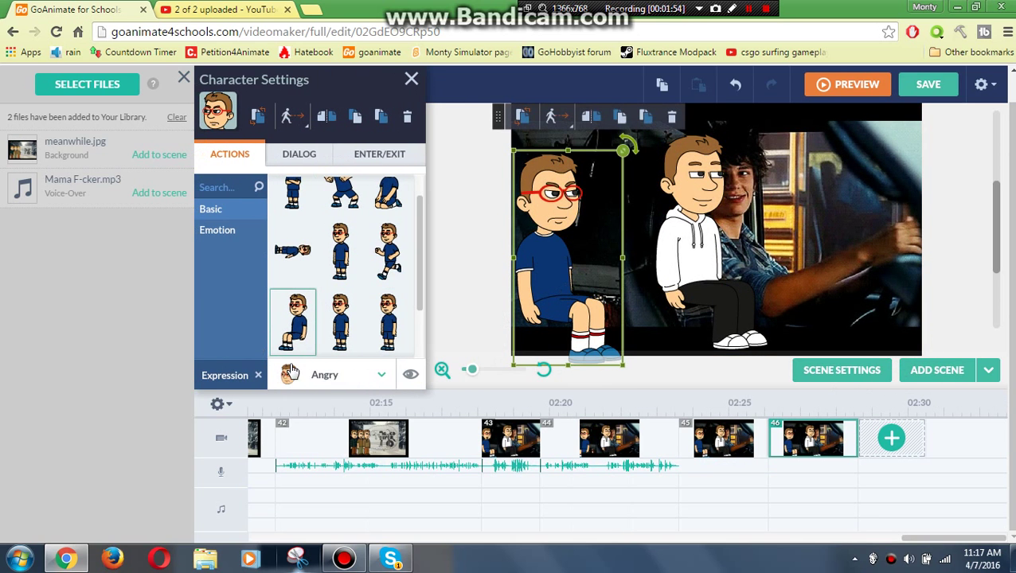
{"action": "left_click", "coordinate": [719, 263]}
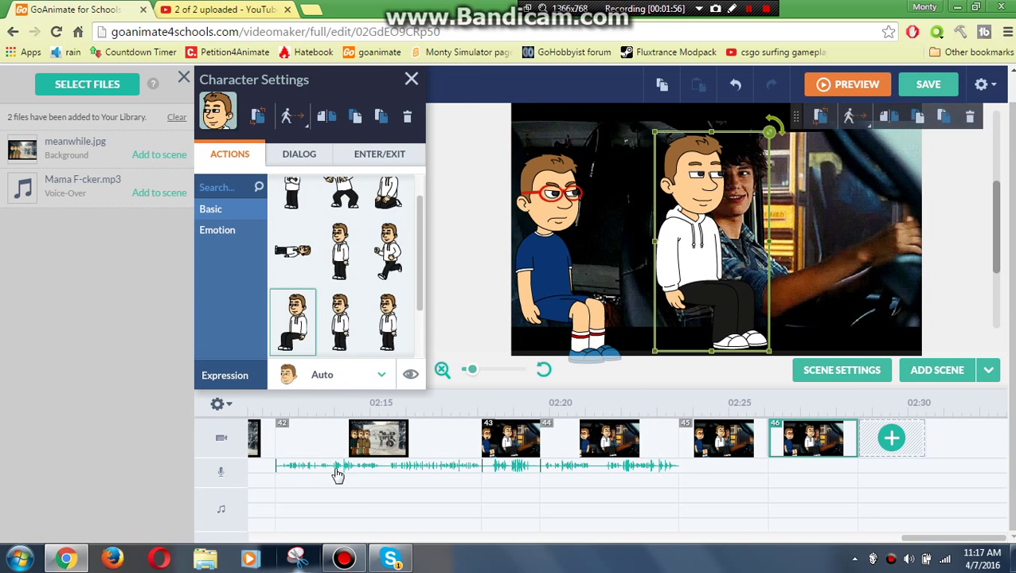
{"action": "left_click", "coordinate": [322, 384]}
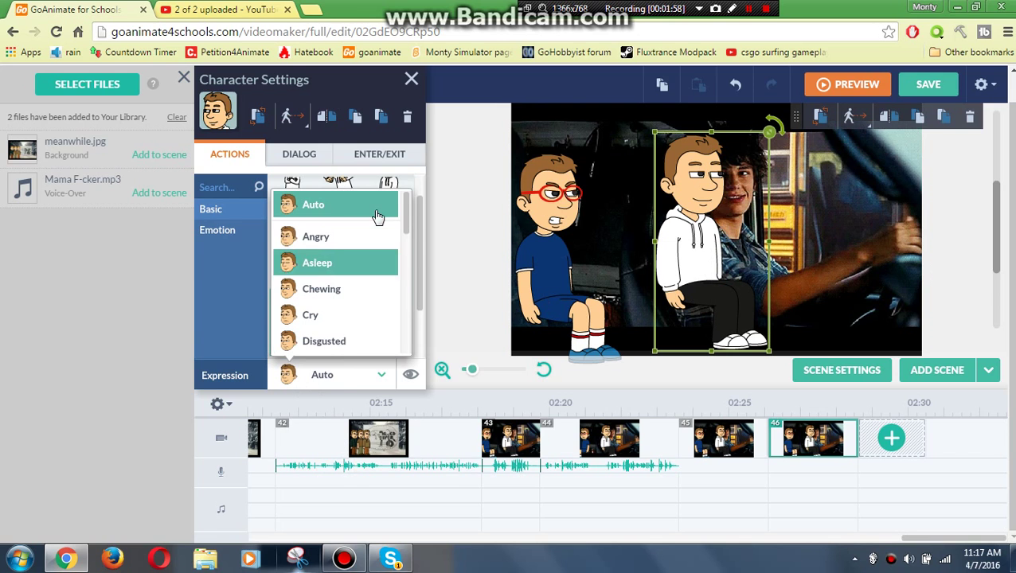
{"action": "left_click_drag", "start_coordinate": [407, 214], "coordinate": [408, 258]}
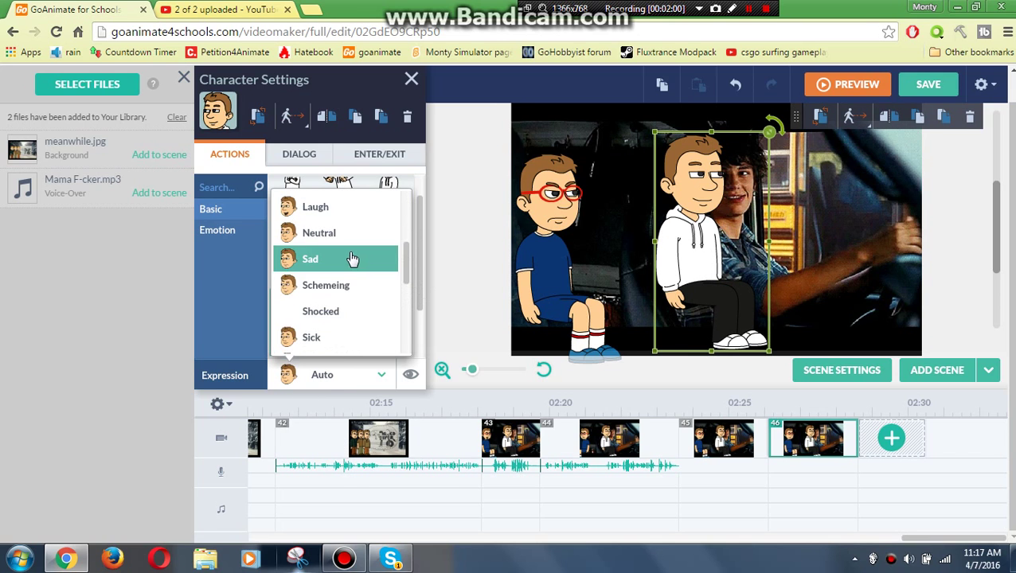
{"action": "left_click", "coordinate": [333, 312]}
- Start a text-to-speech narration voice for scene 46, using the English male voice Brian
{"action": "left_click", "coordinate": [836, 369]}
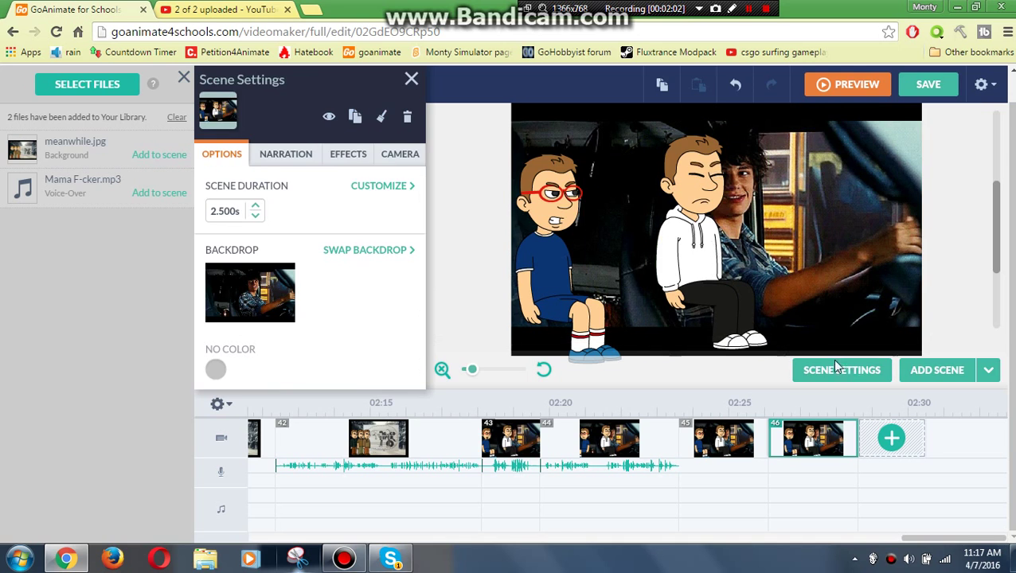
{"action": "left_click", "coordinate": [265, 160]}
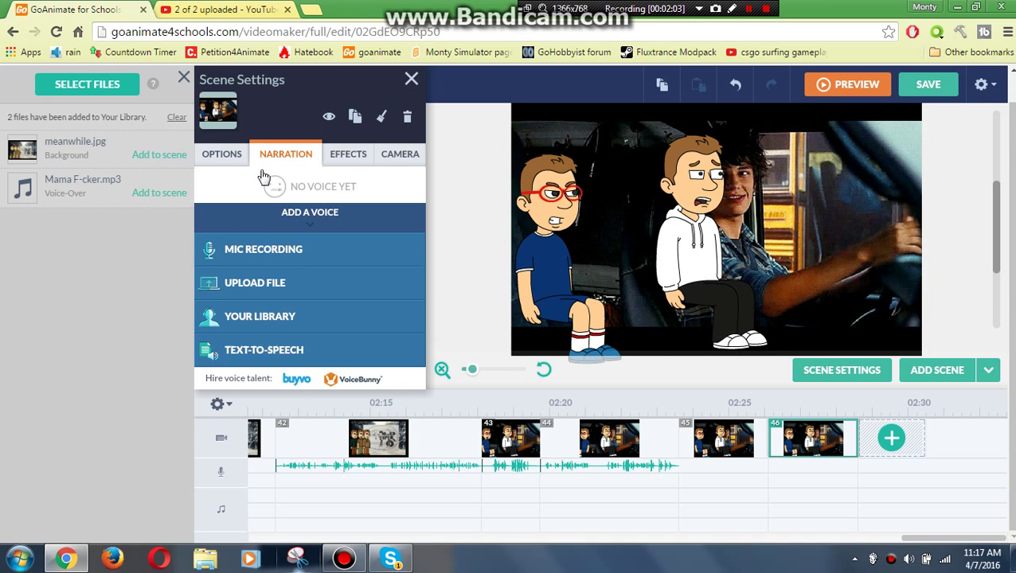
{"action": "left_click", "coordinate": [284, 357]}
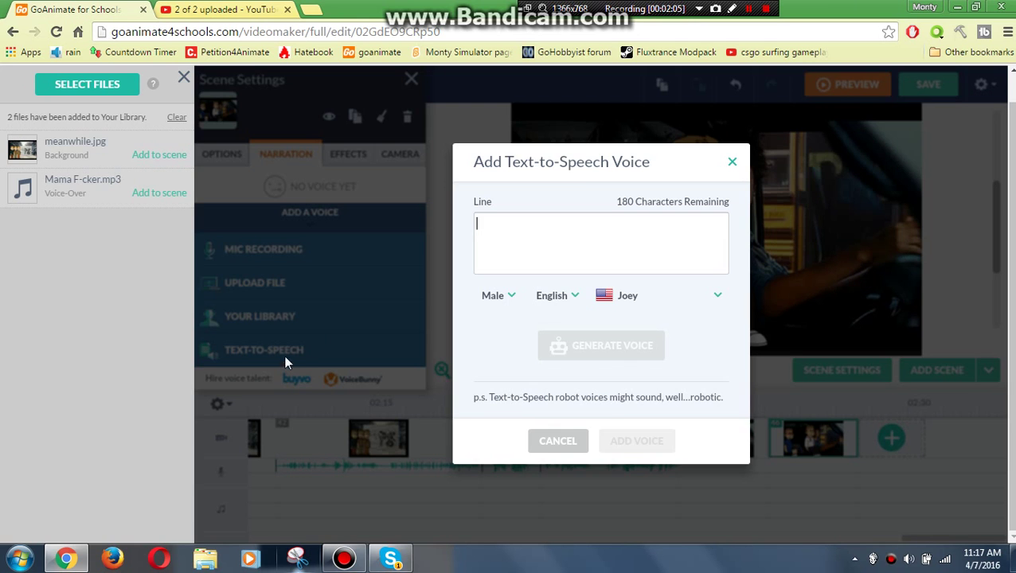
{"action": "left_click", "coordinate": [618, 303]}
{"action": "left_click", "coordinate": [652, 366]}
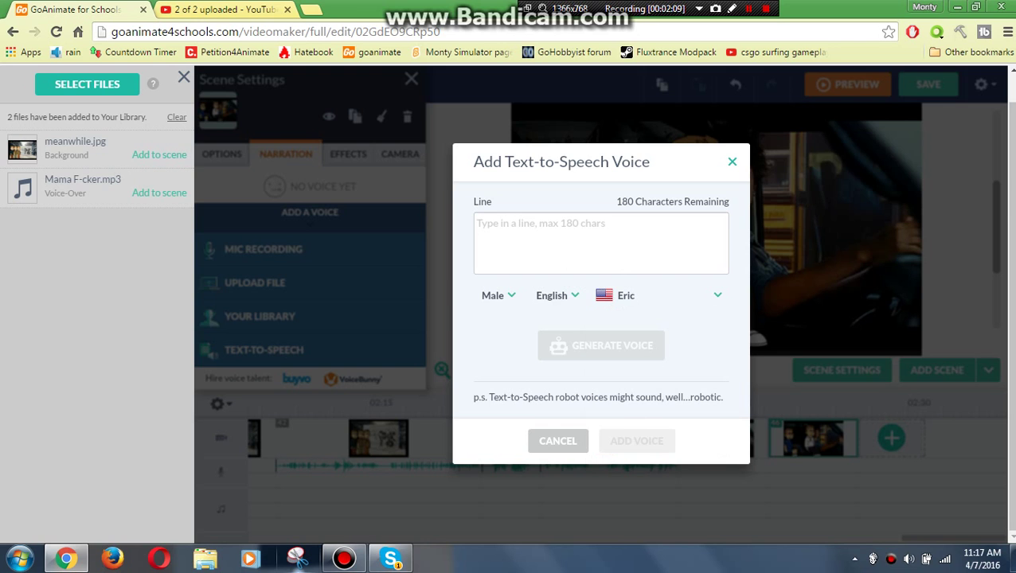
{"action": "left_click", "coordinate": [631, 297]}
{"action": "left_click", "coordinate": [637, 335]}
- Enter the voice line "Oh no! You have a flat tire! I'll fix it. And also, The Stuck Adventures is 4 inches away from your van."
{"action": "left_click", "coordinate": [517, 235]}
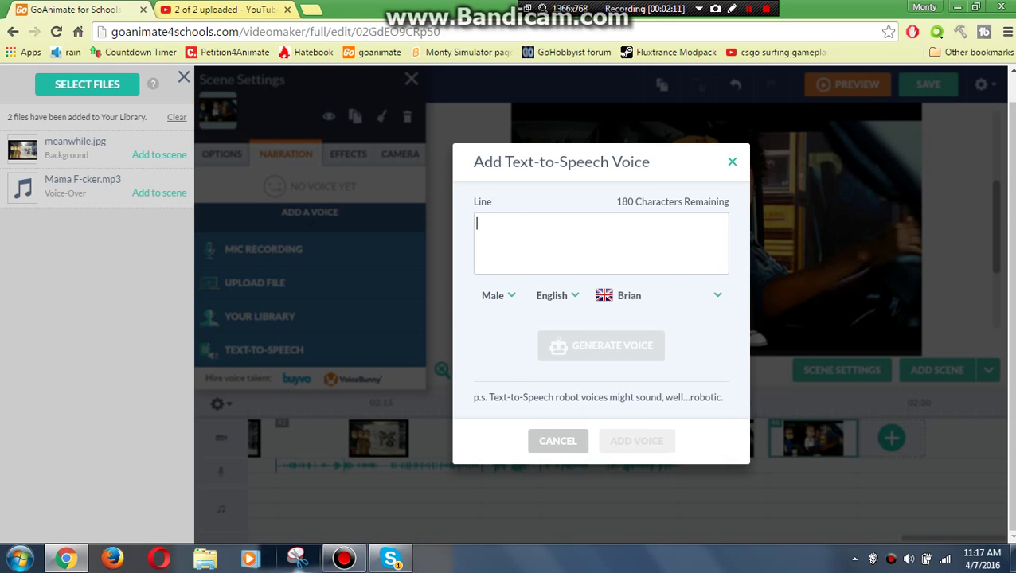
{"action": "type", "text": "Oh n"}
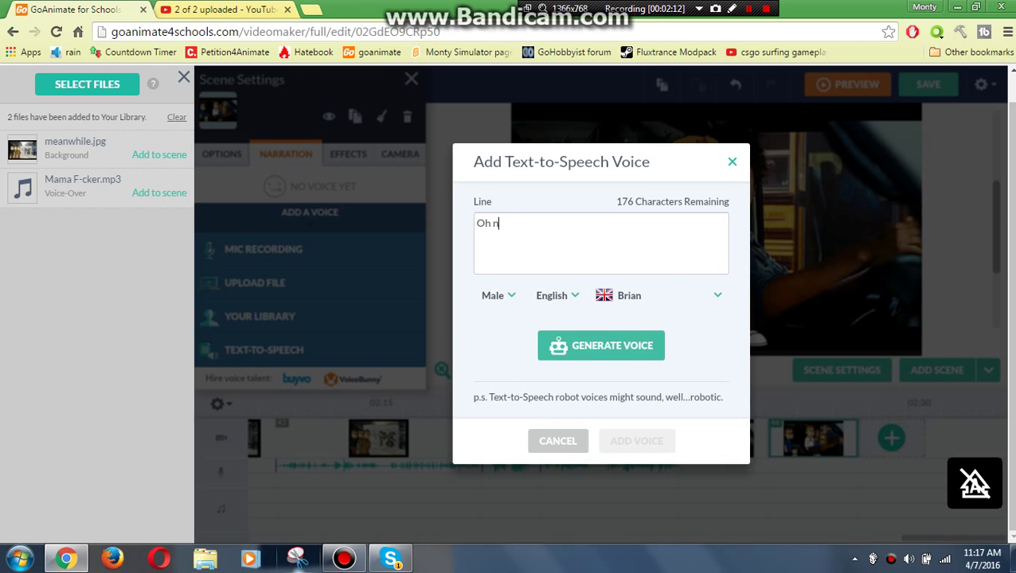
{"action": "type", "text": "o! You have a flat tire!"}
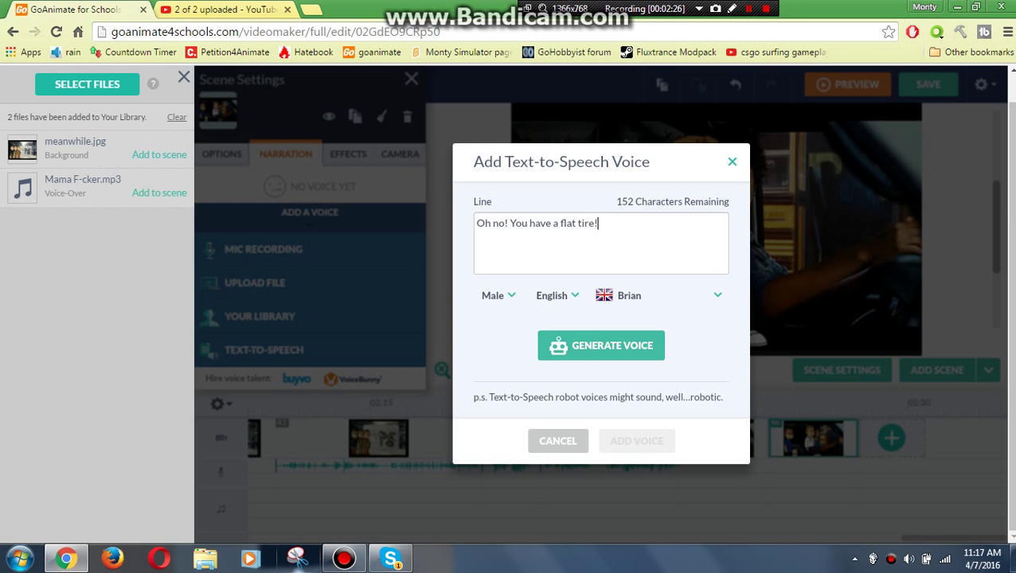
{"action": "type", "text": "I'll fix"}
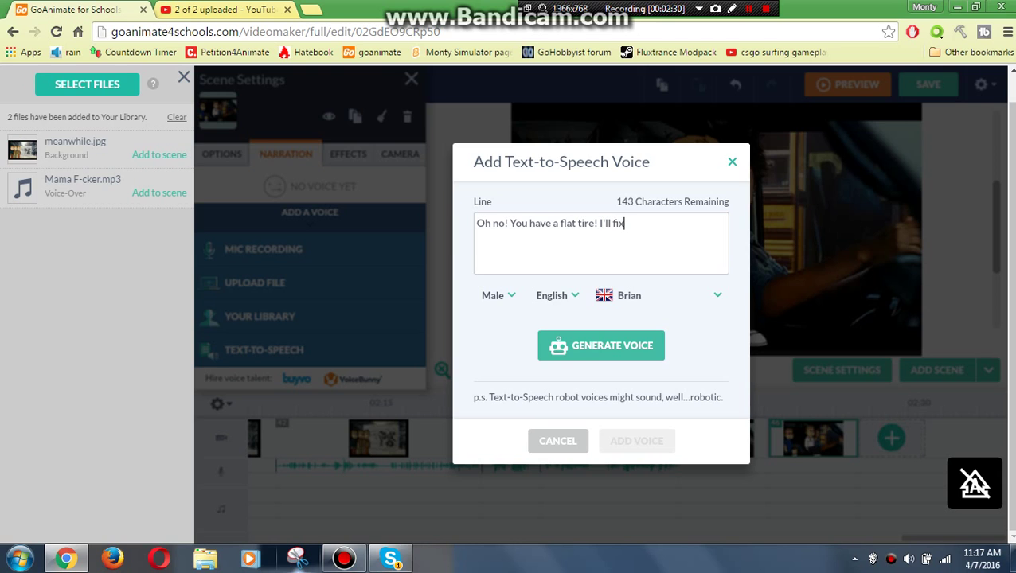
{"action": "type", "text": " it."}
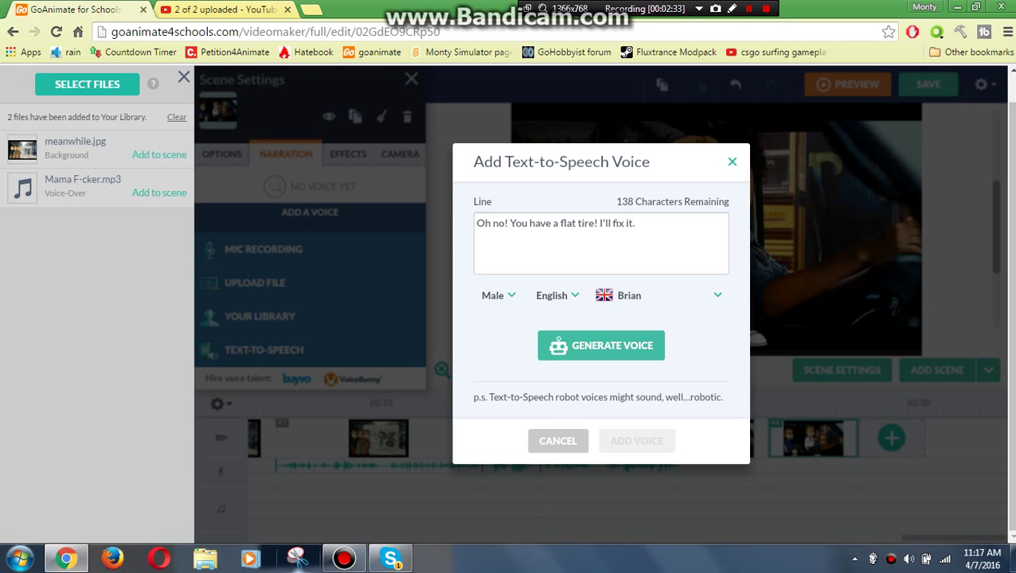
{"action": "key", "text": "Caps_Lock"}
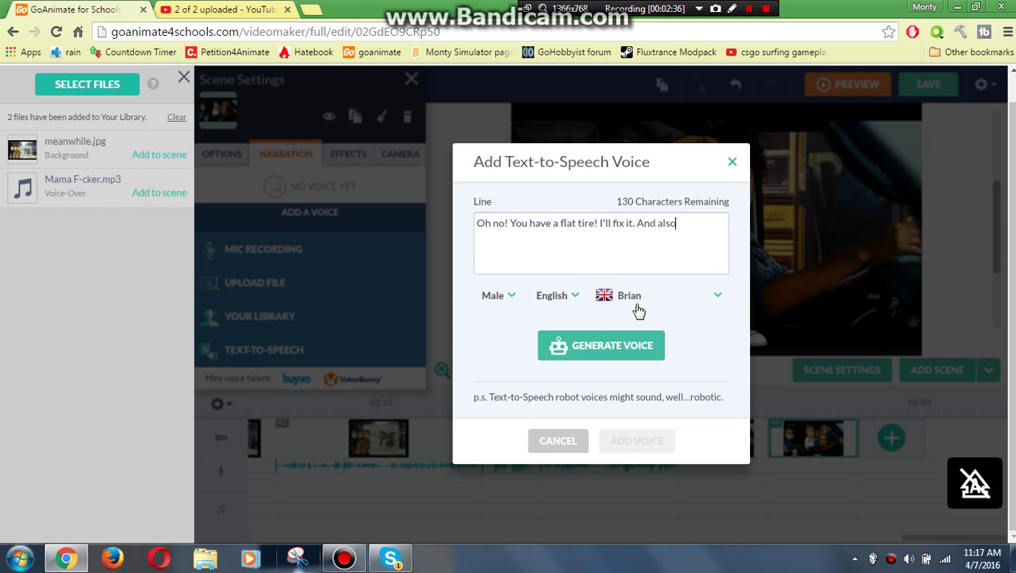
{"action": "type", "text": "And also, The Stuck Adventure"}
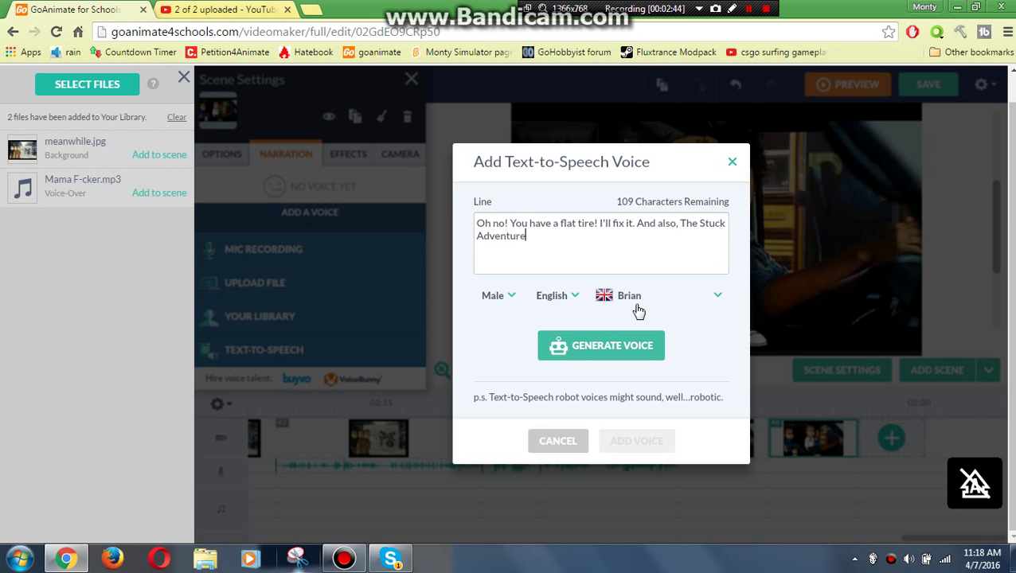
{"action": "type", "text": "s is 4 inches"}
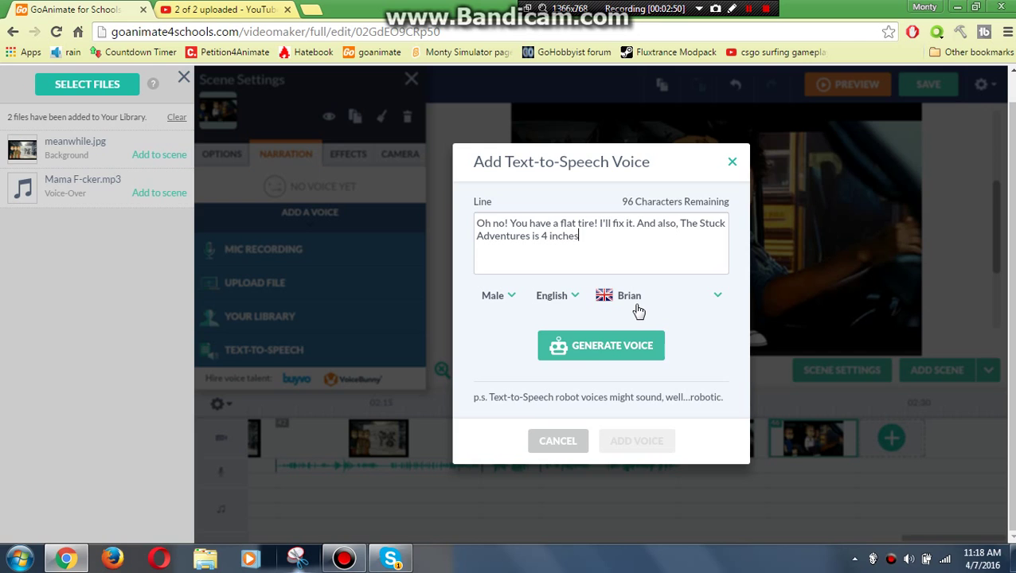
{"action": "type", "text": " awa"}
{"action": "type", "text": "y from your van"}
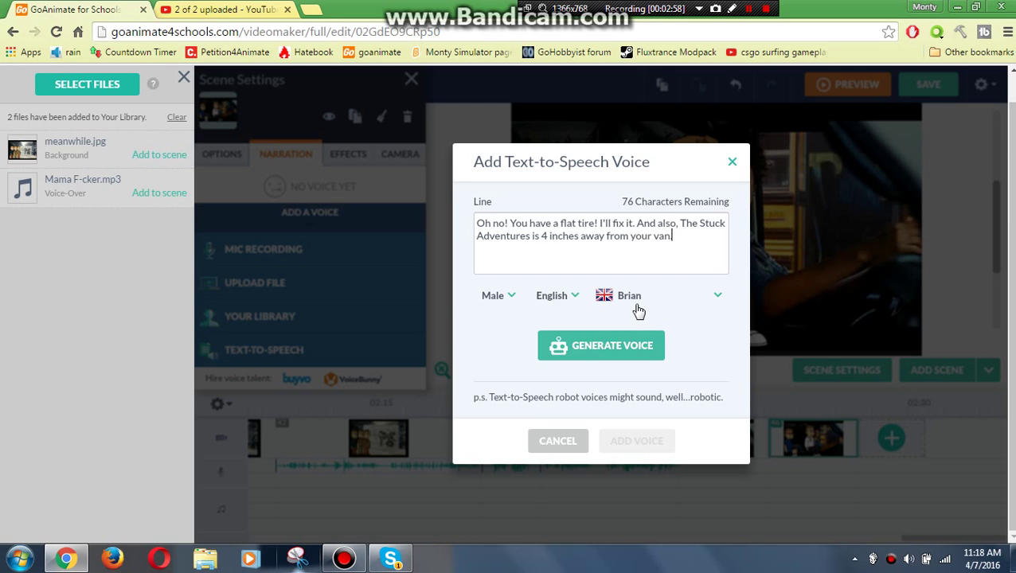
{"action": "type", "text": "."}
- Generate the text-to-speech voice, add it to scene 46 as narration, and close the scene settings
{"action": "left_click", "coordinate": [629, 345]}
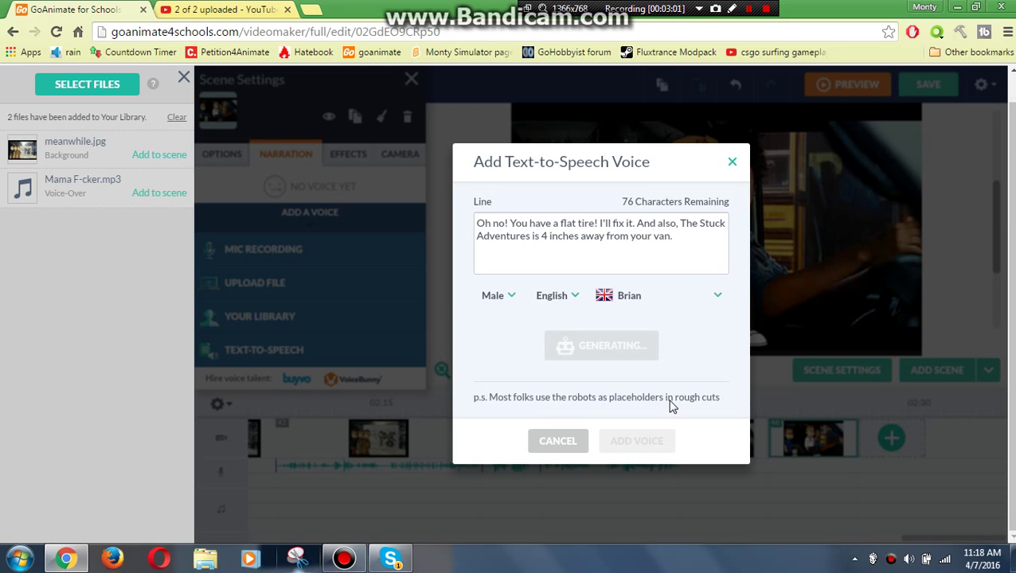
{"action": "left_click", "coordinate": [646, 448]}
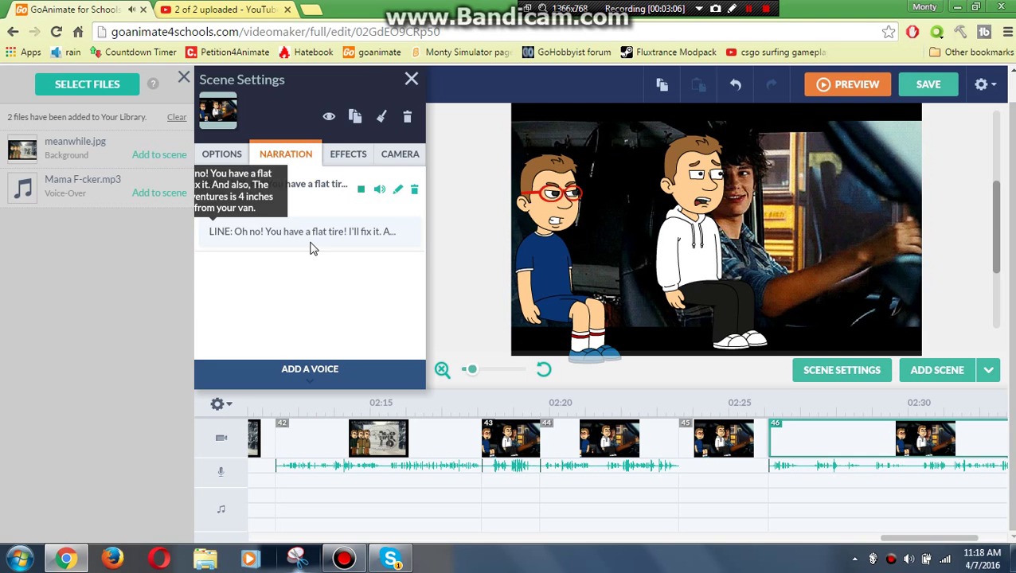
{"action": "left_click", "coordinate": [476, 257]}
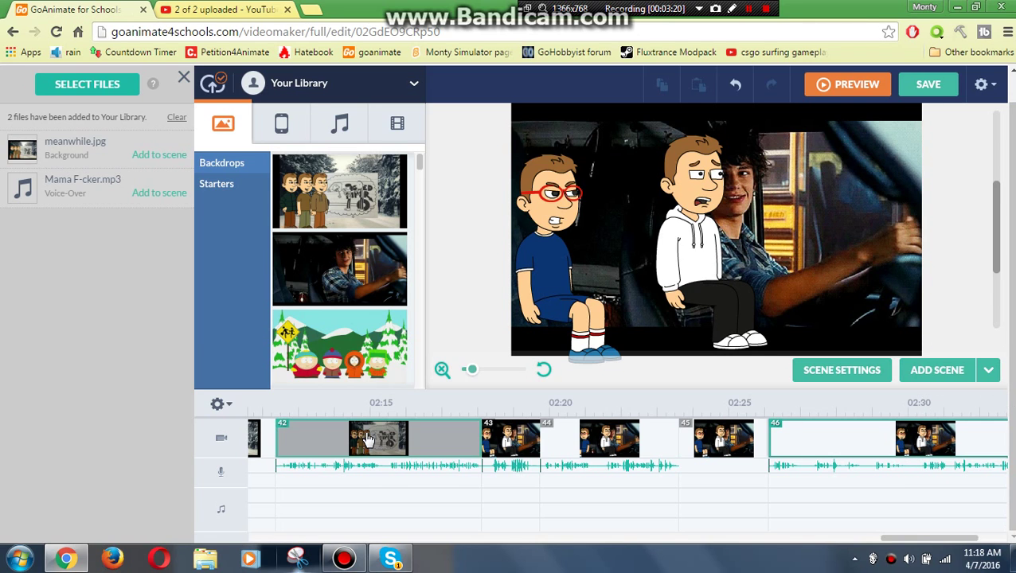
- Add a blank scene after scene 46
{"action": "left_click", "coordinate": [988, 370]}
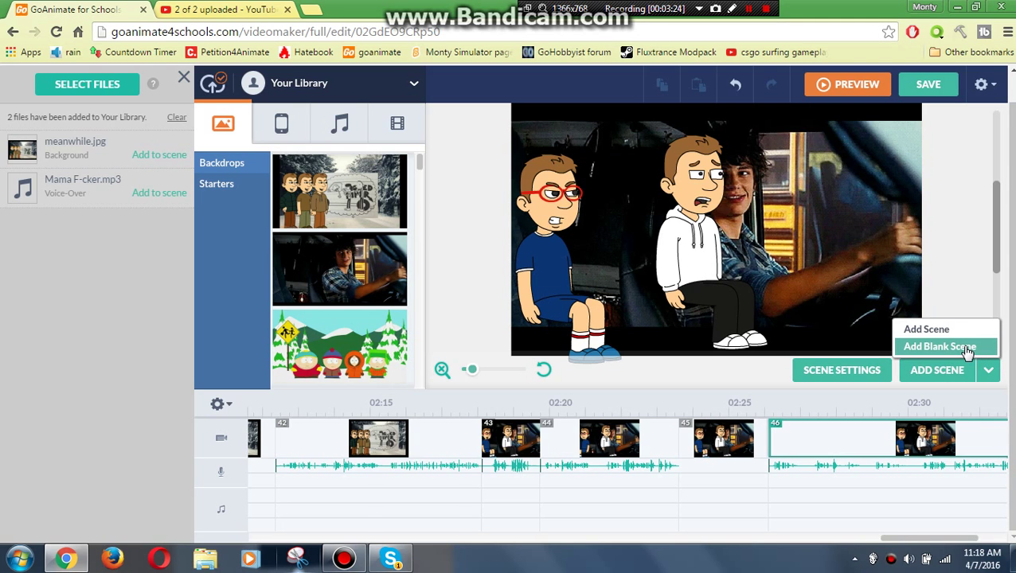
{"action": "left_click", "coordinate": [966, 347]}
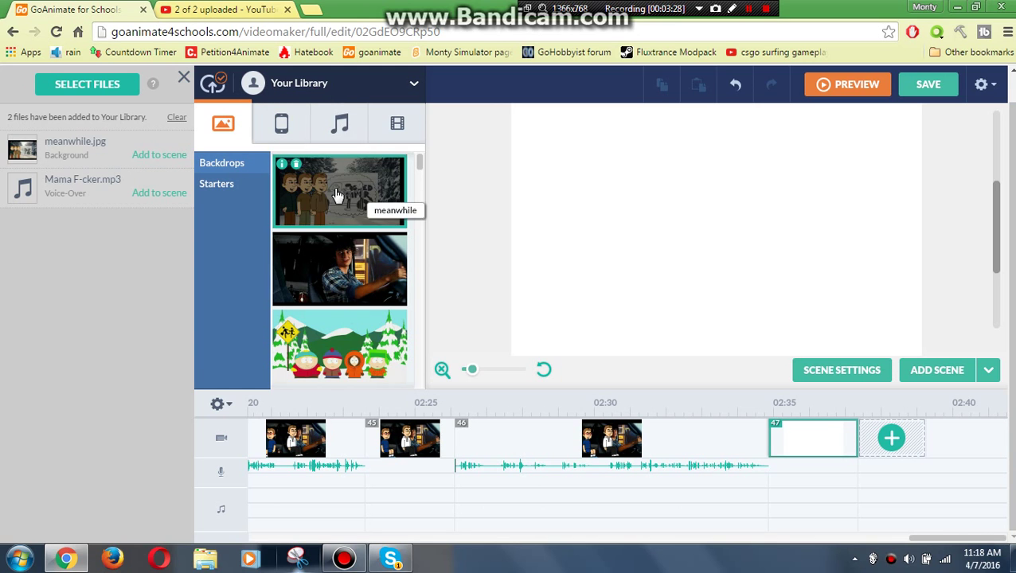
{"action": "left_click_drag", "start_coordinate": [398, 211], "coordinate": [343, 223]}
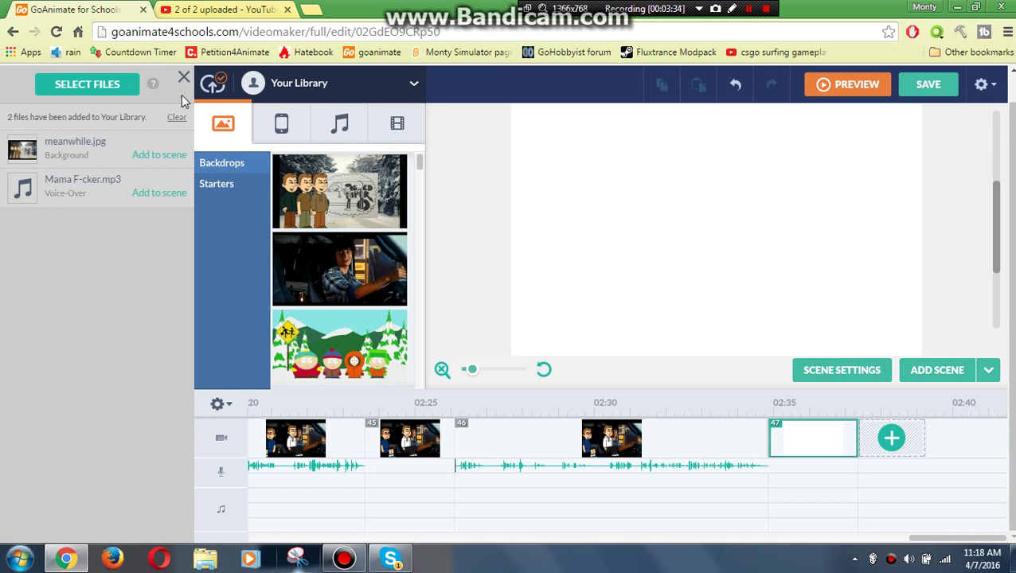
- Apply the hut-and-islands template from an all-themes search for "sea" to scene 47 and delete its islands and palm trees
{"action": "left_click", "coordinate": [302, 87]}
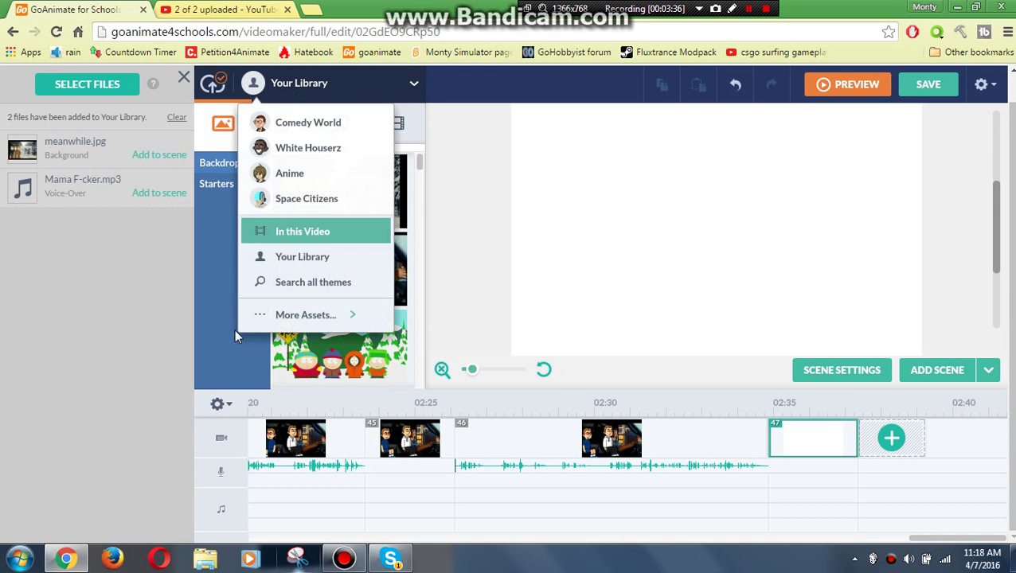
{"action": "left_click", "coordinate": [303, 282]}
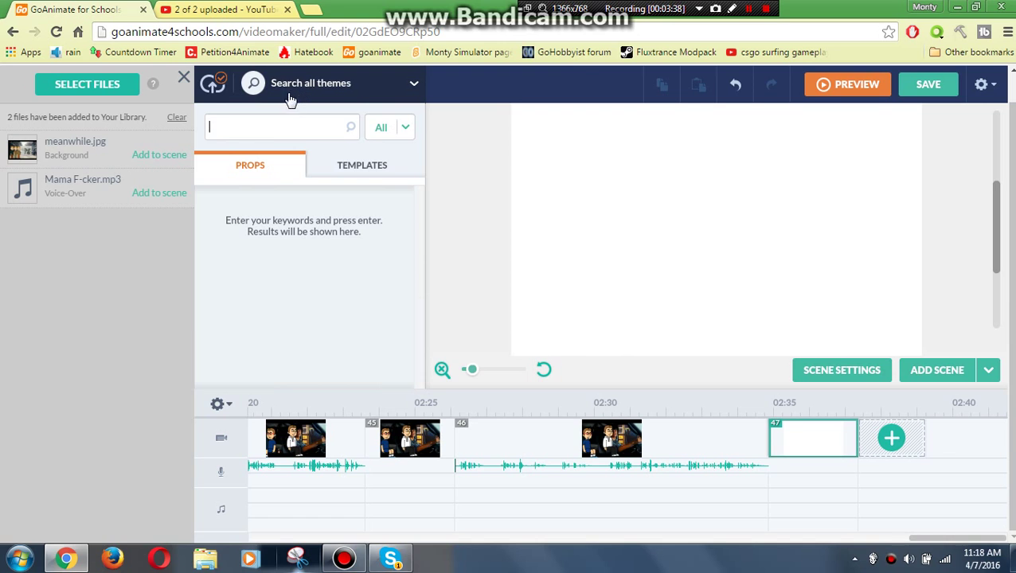
{"action": "type", "text": "sea"}
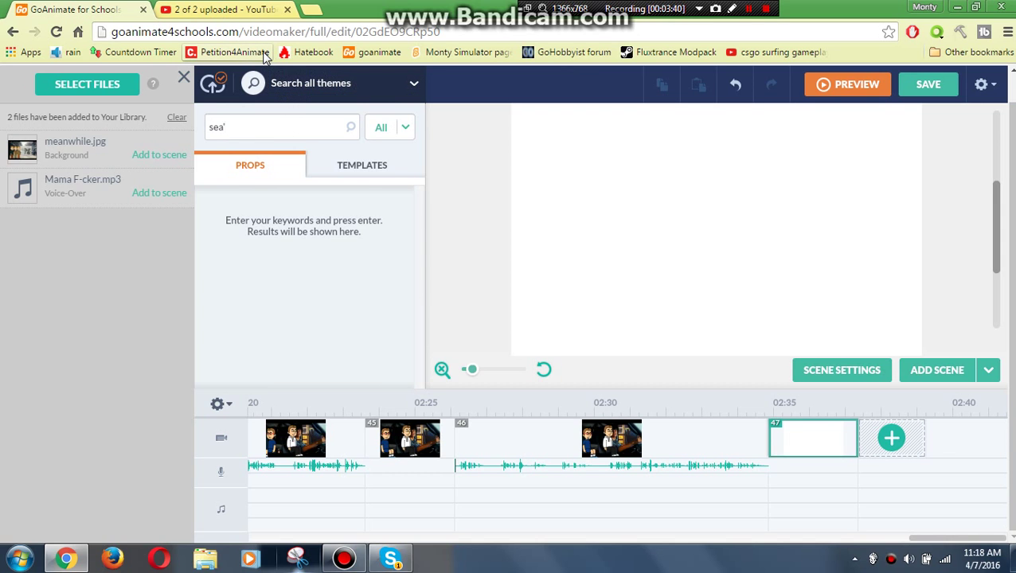
{"action": "key", "text": "Return"}
{"action": "left_click", "coordinate": [376, 165]}
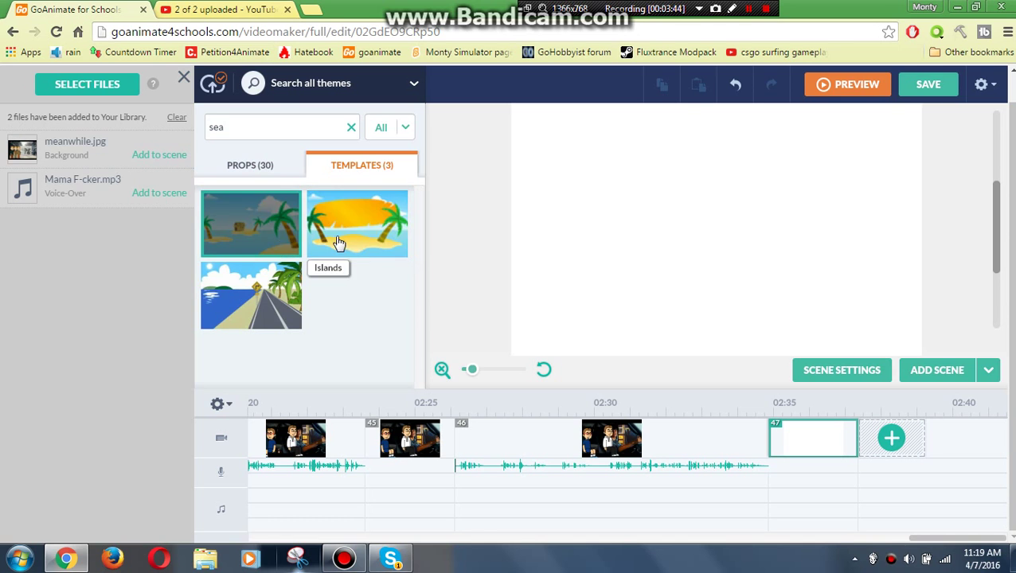
{"action": "left_click_drag", "start_coordinate": [271, 239], "coordinate": [635, 221]}
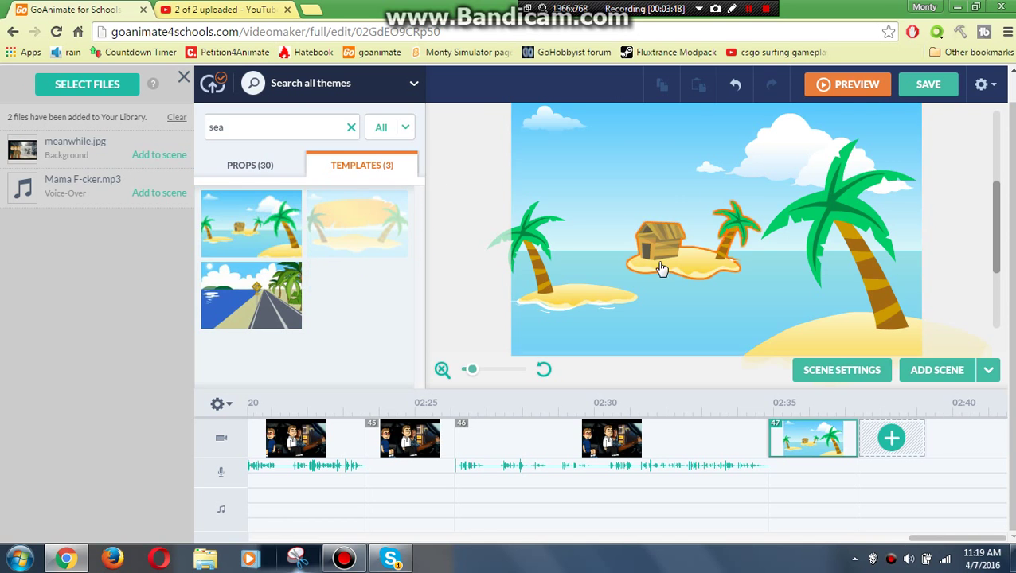
{"action": "left_click_drag", "start_coordinate": [514, 192], "coordinate": [812, 322]}
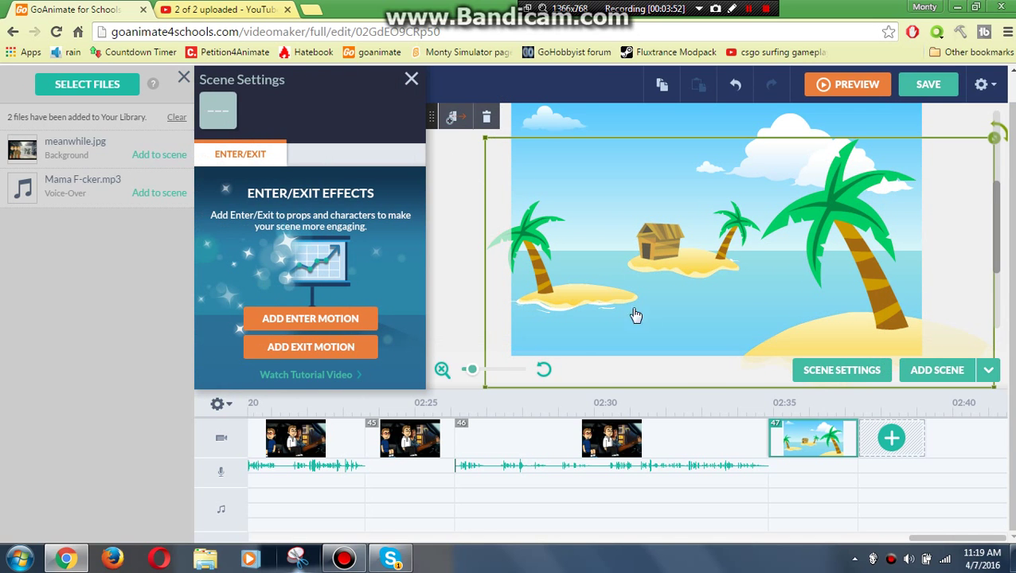
{"action": "key", "text": "Delete"}
- Place the Comedy World custom character in the dark green jacket at the lower middle of scene 47
{"action": "left_click", "coordinate": [370, 83]}
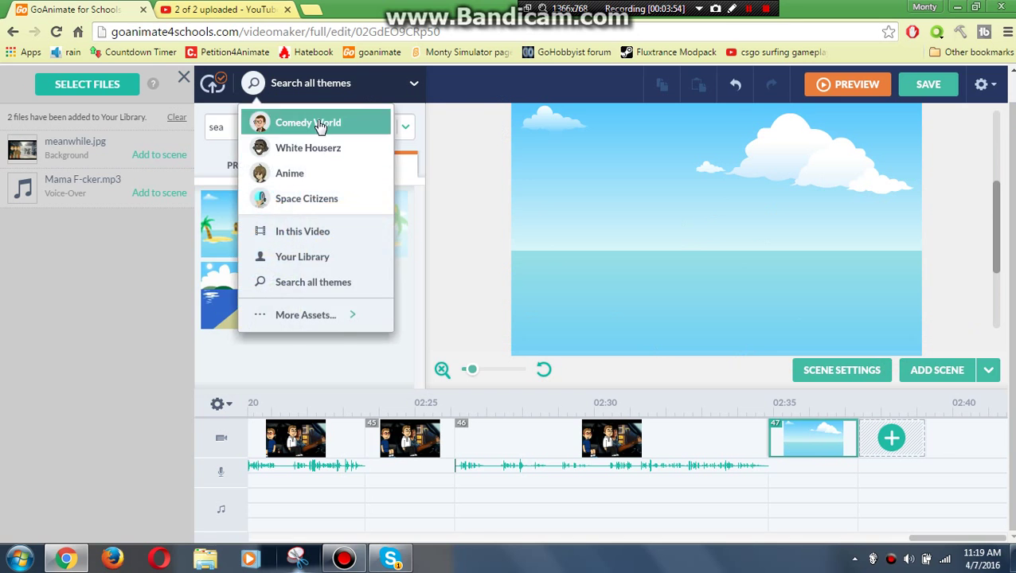
{"action": "left_click", "coordinate": [299, 121]}
{"action": "left_click", "coordinate": [263, 124]}
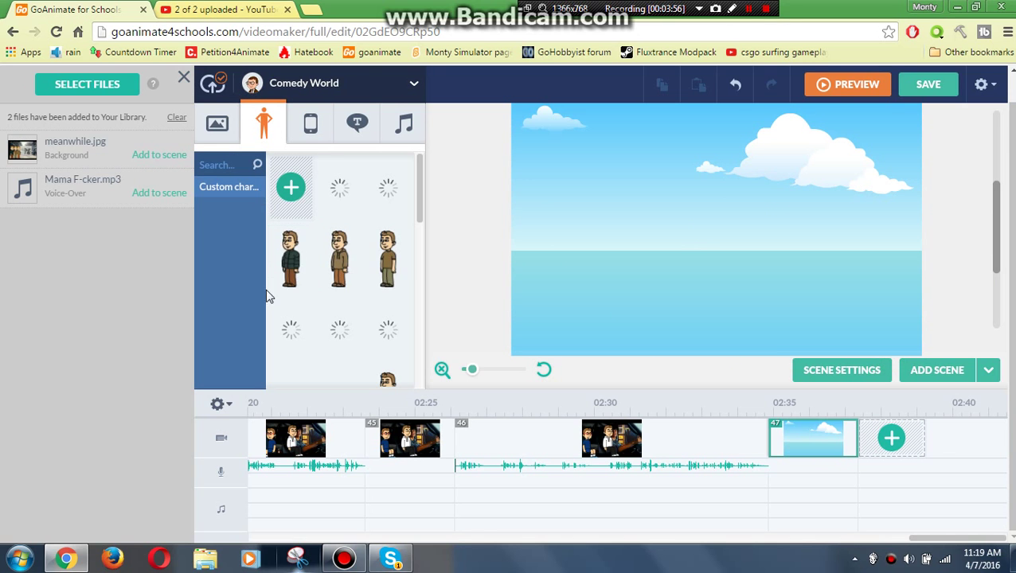
{"action": "left_click_drag", "start_coordinate": [301, 254], "coordinate": [634, 220]}
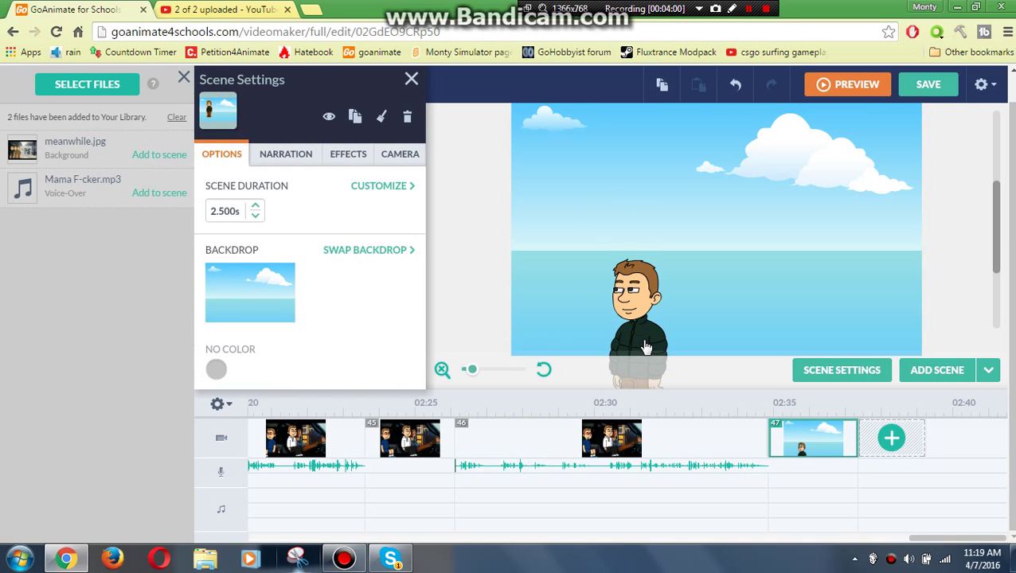
- Set the green-jacket character's expression to Cry
{"action": "left_click", "coordinate": [647, 358]}
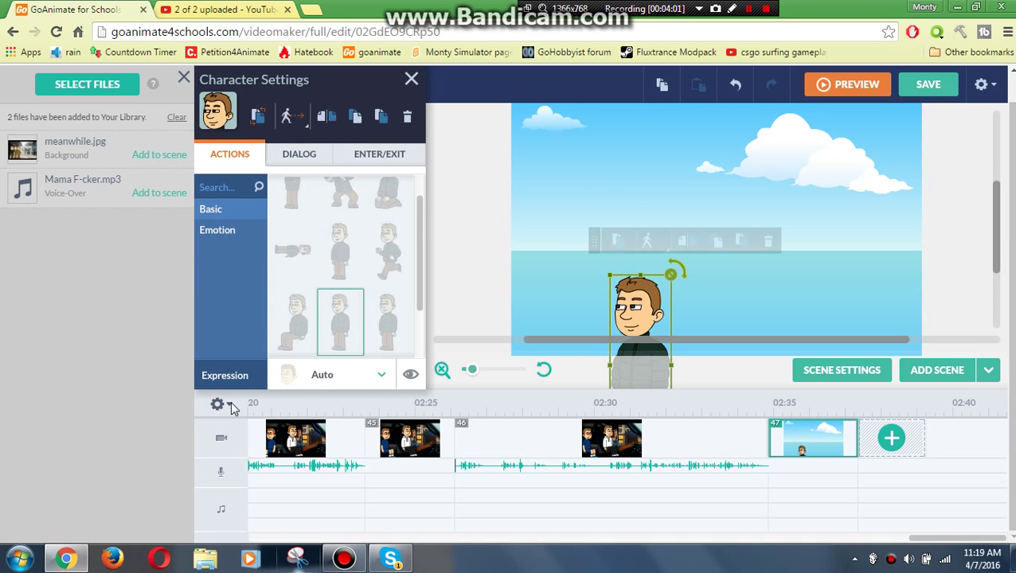
{"action": "left_click", "coordinate": [309, 382]}
{"action": "left_click", "coordinate": [342, 318]}
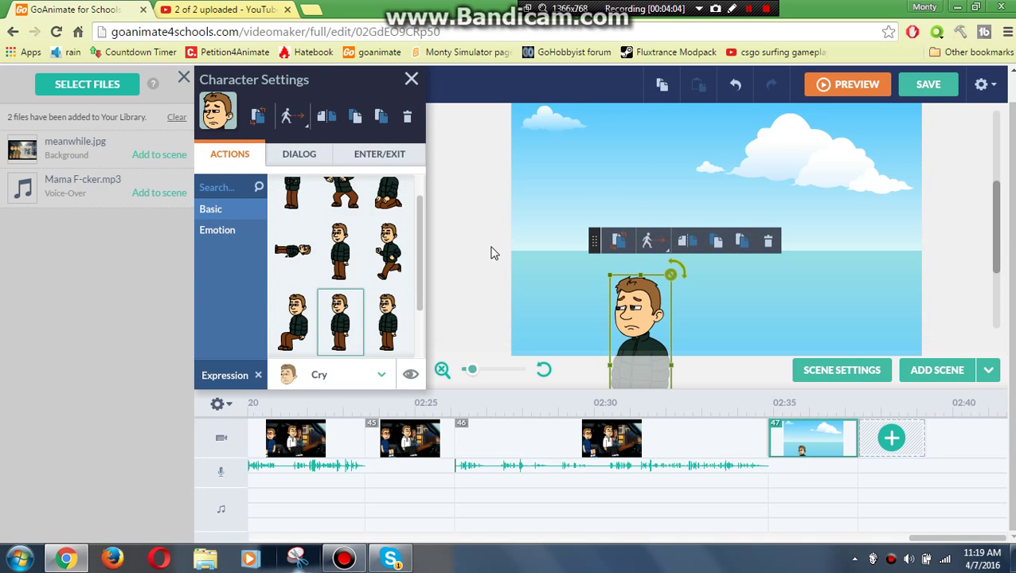
{"action": "left_click", "coordinate": [491, 253]}
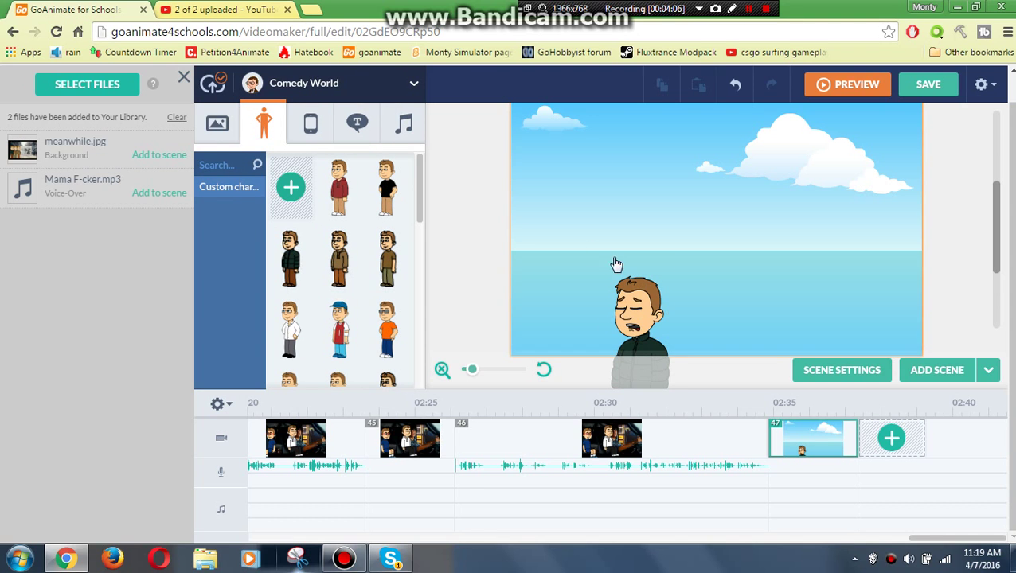
- Place the brown-hoodie character just right of the green-jacket character and set its expression to Cry
{"action": "left_click_drag", "start_coordinate": [339, 259], "coordinate": [696, 364]}
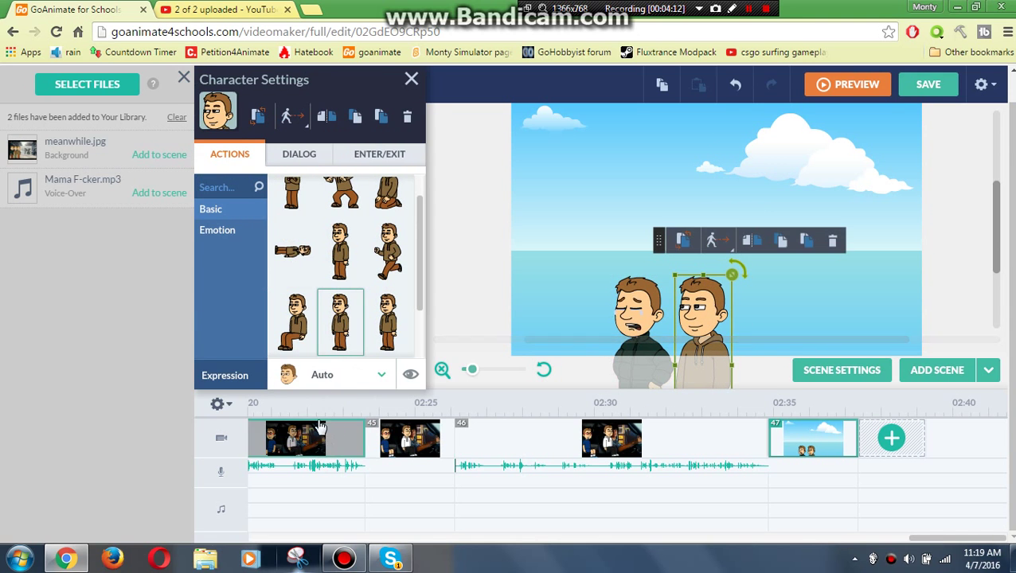
{"action": "left_click", "coordinate": [328, 375]}
{"action": "left_click", "coordinate": [322, 315]}
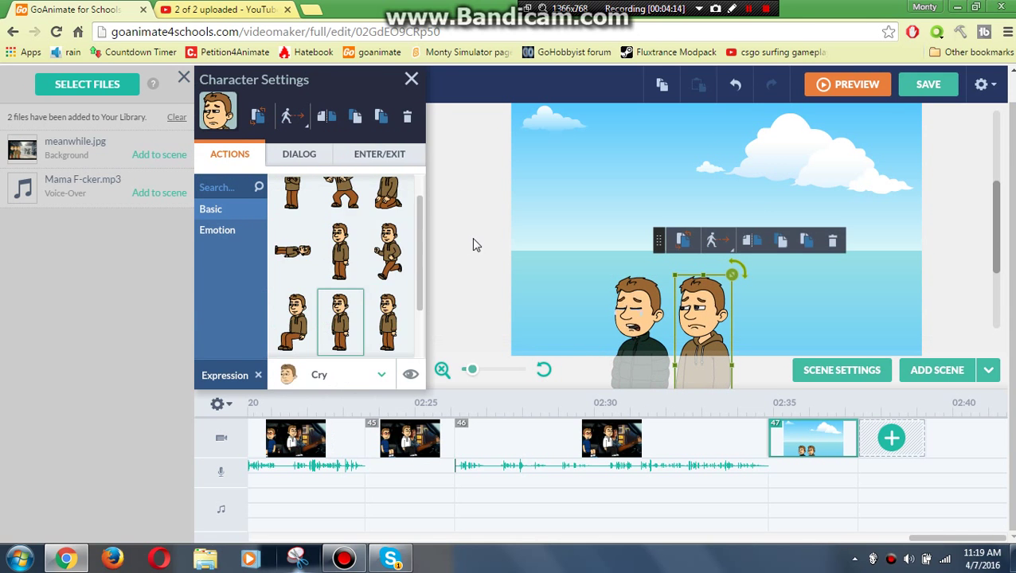
{"action": "left_click", "coordinate": [473, 237]}
{"action": "left_click_drag", "start_coordinate": [617, 257], "coordinate": [741, 350]}
{"action": "left_click", "coordinate": [465, 301]}
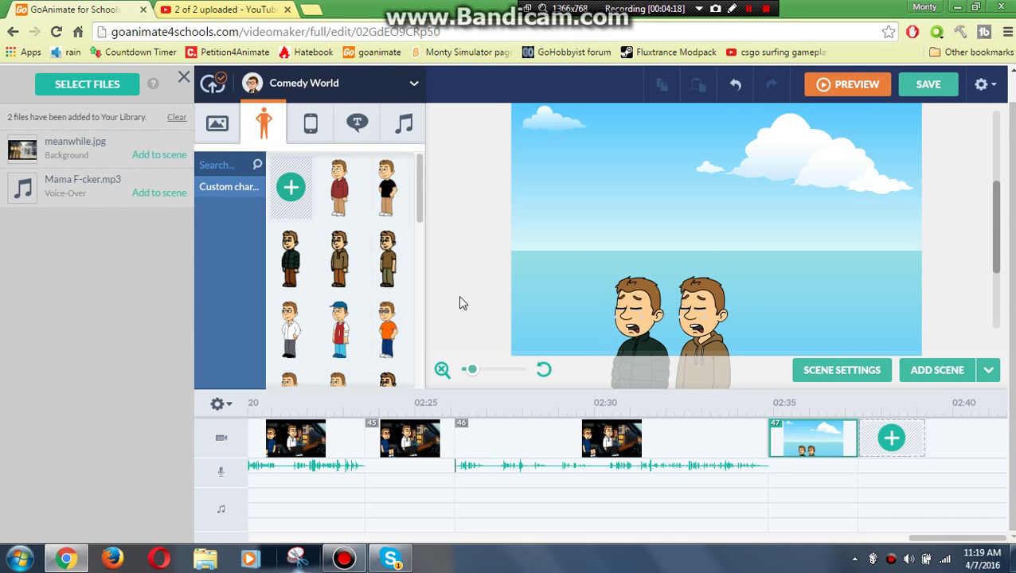
- Place the custom character in the brown T-shirt just right of the brown-hoodie character in scene 47 and select it
{"action": "left_click_drag", "start_coordinate": [370, 249], "coordinate": [772, 317]}
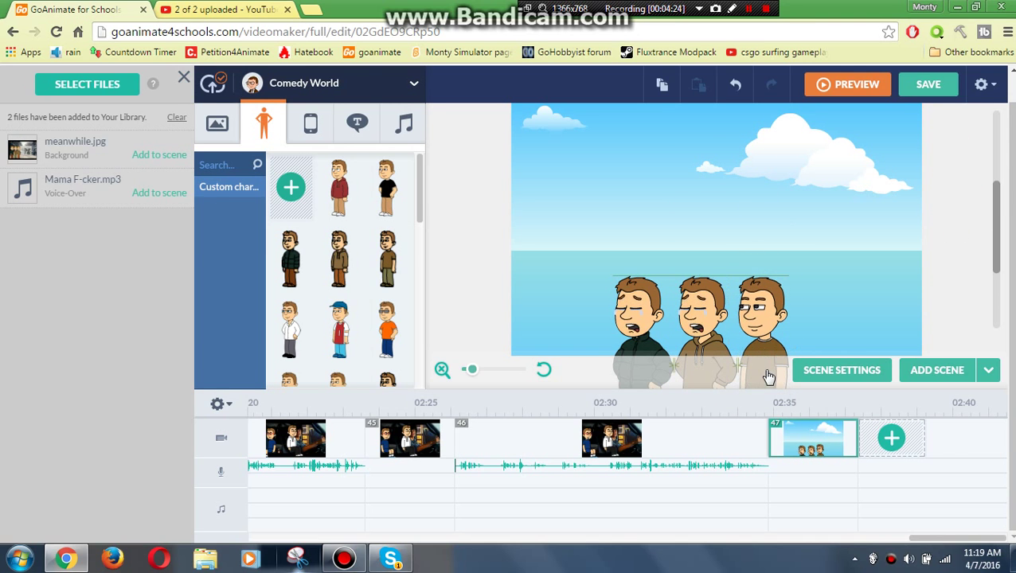
{"action": "left_click", "coordinate": [768, 377]}
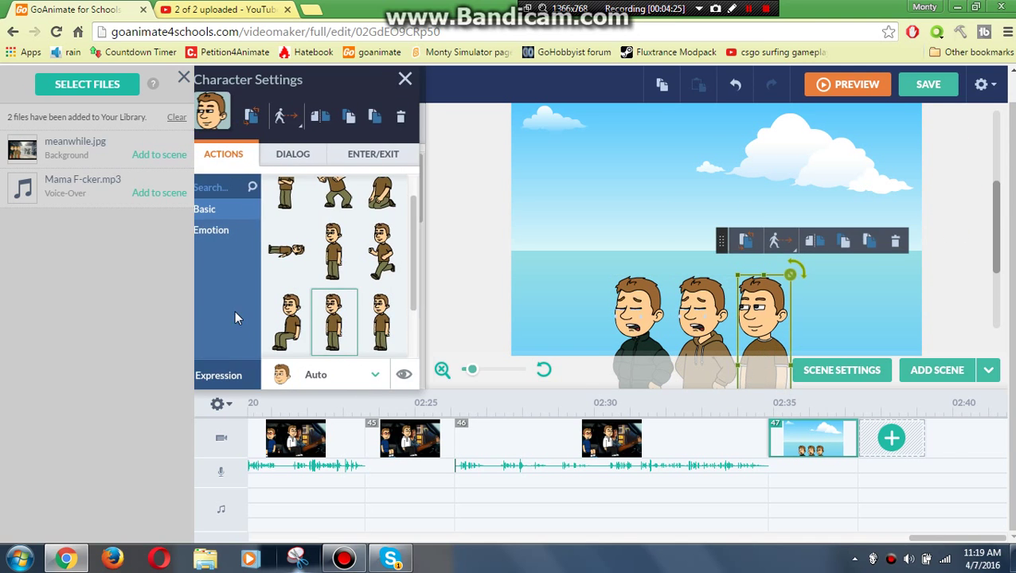
{"action": "left_click", "coordinate": [331, 381]}
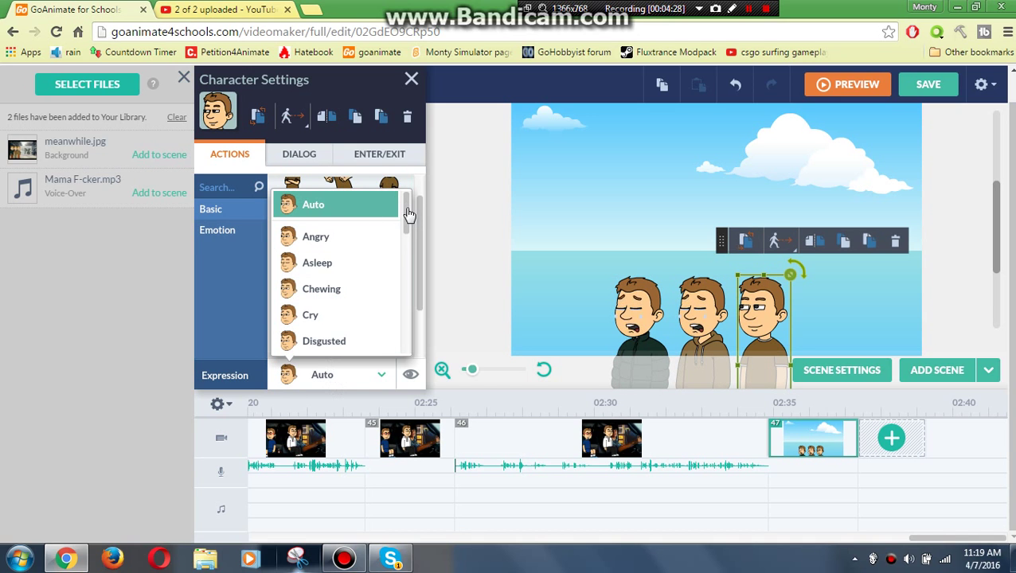
{"action": "left_click_drag", "start_coordinate": [409, 214], "coordinate": [408, 281]}
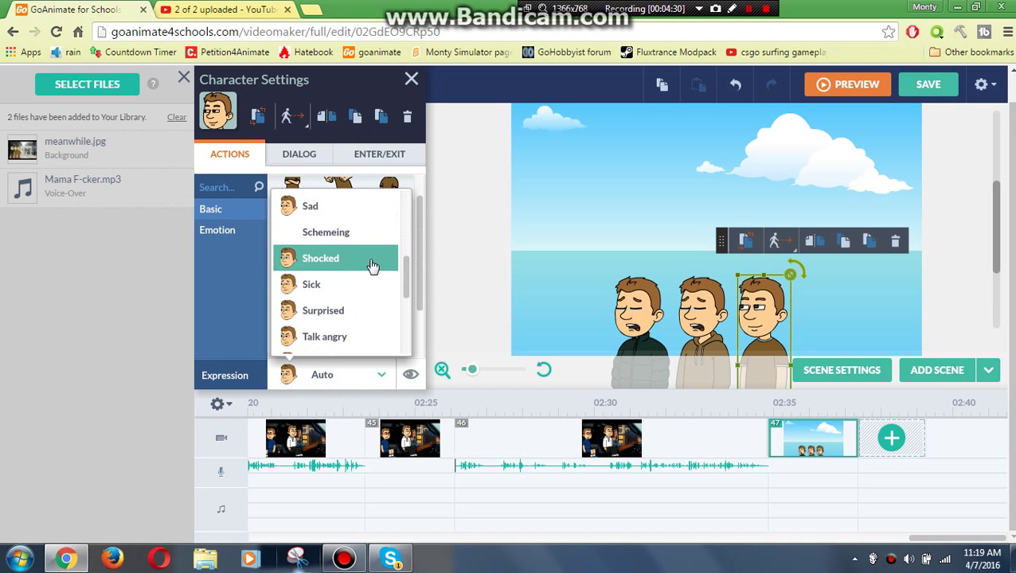
{"action": "left_click", "coordinate": [371, 259]}
- Set the brown T-shirt character's expression to Cry
{"action": "left_click", "coordinate": [312, 383]}
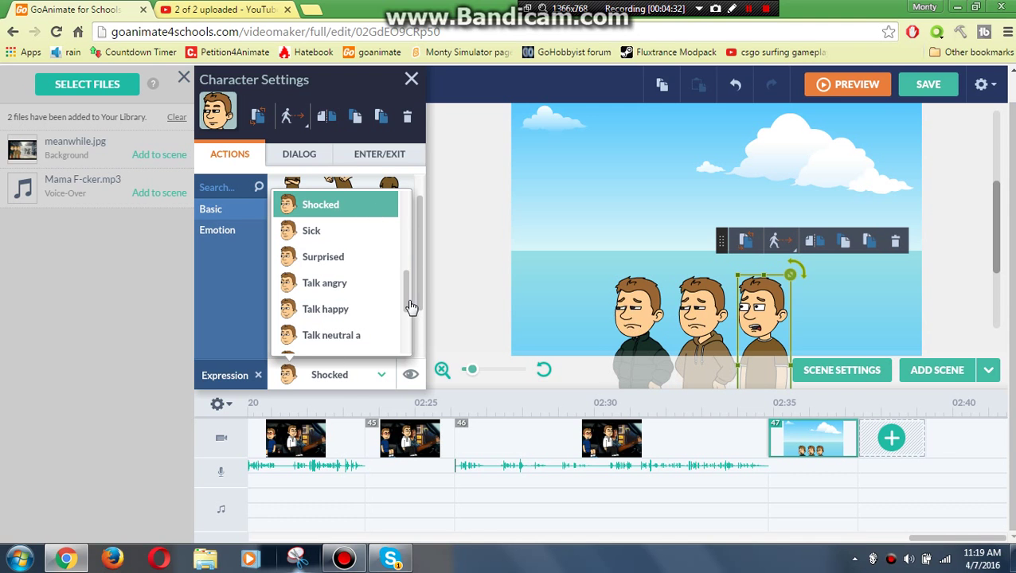
{"action": "left_click_drag", "start_coordinate": [411, 307], "coordinate": [412, 248]}
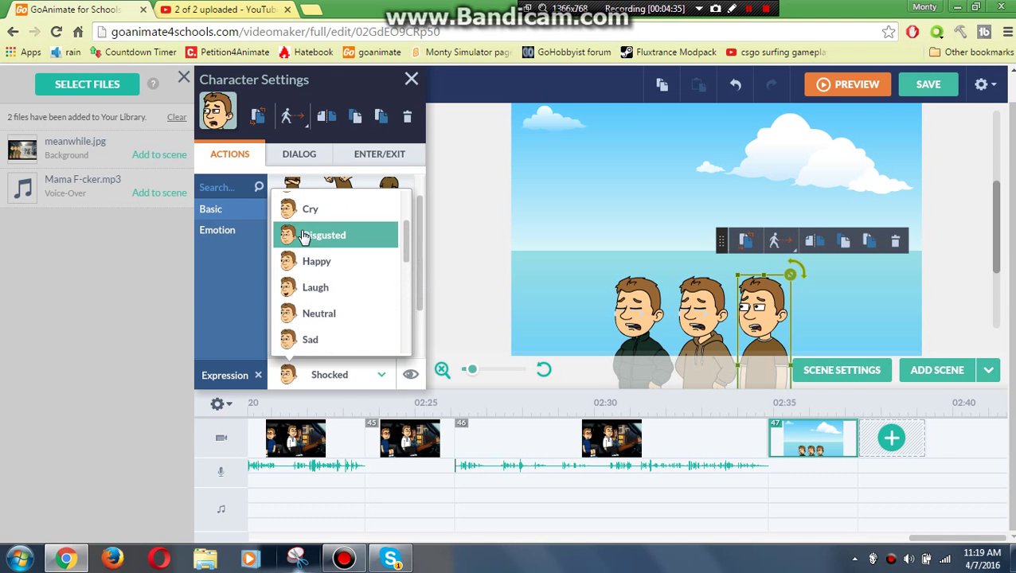
{"action": "left_click", "coordinate": [309, 211]}
{"action": "left_click", "coordinate": [553, 268]}
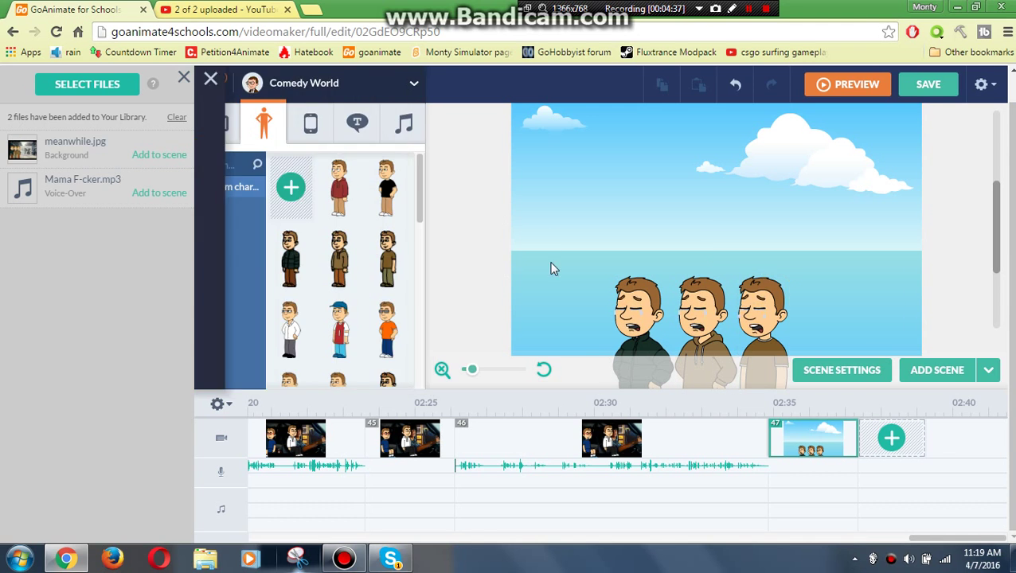
{"action": "left_click", "coordinate": [776, 342]}
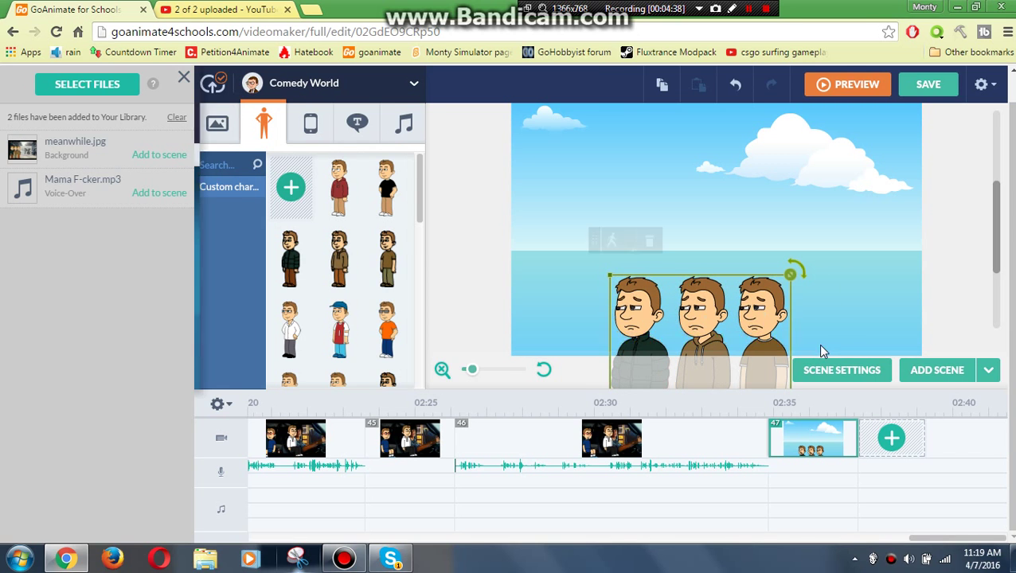
{"action": "left_click", "coordinate": [836, 368]}
{"action": "left_click", "coordinate": [967, 107]}
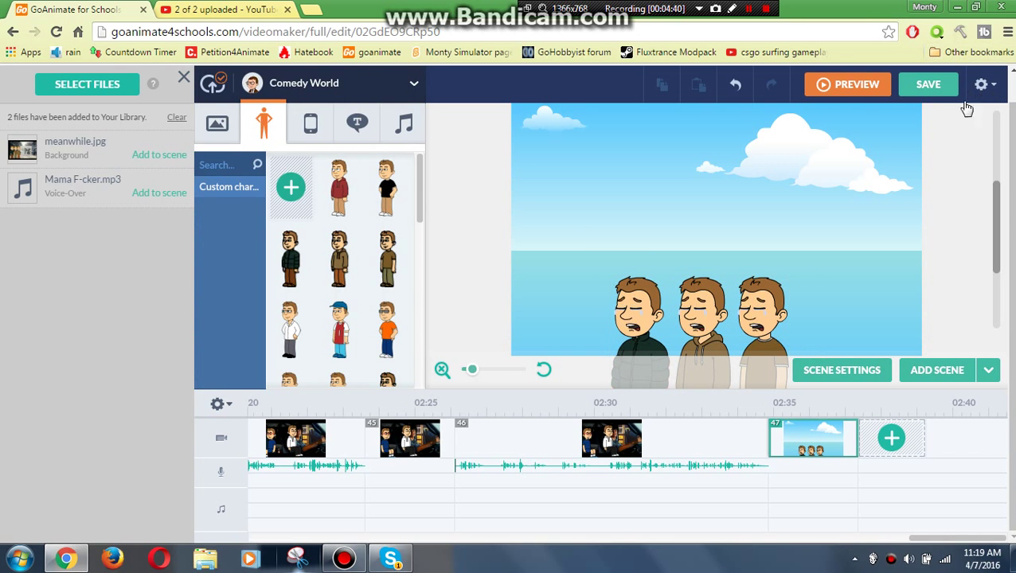
- Capture a screenshot of scene 47's stage area and try to save it in Downloads as the JPEG image "Protected Very Much?"
{"action": "left_click", "coordinate": [981, 85]}
{"action": "left_click", "coordinate": [953, 117]}
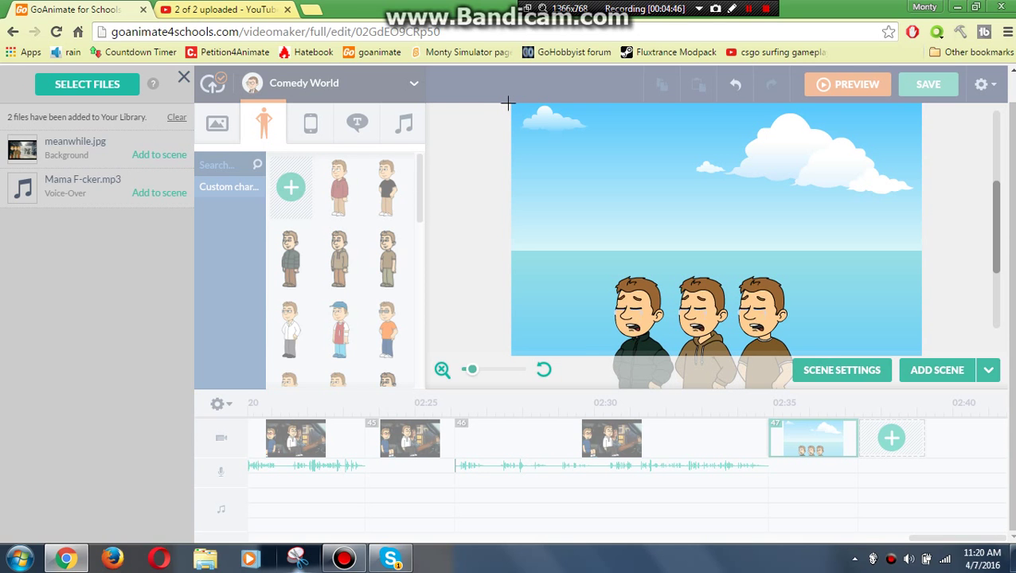
{"action": "left_click_drag", "start_coordinate": [508, 104], "coordinate": [919, 352]}
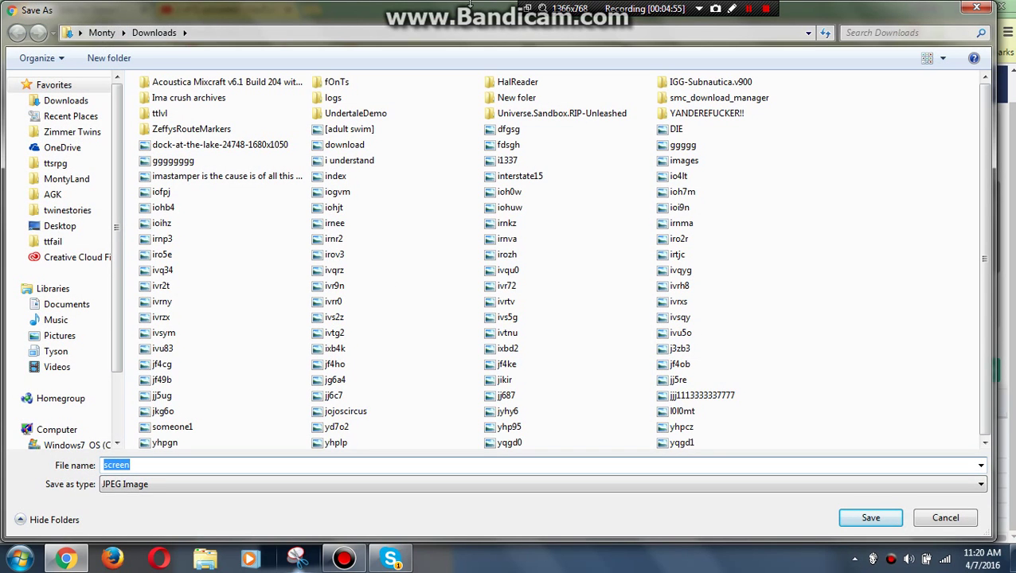
{"action": "type", "text": "Prote"}
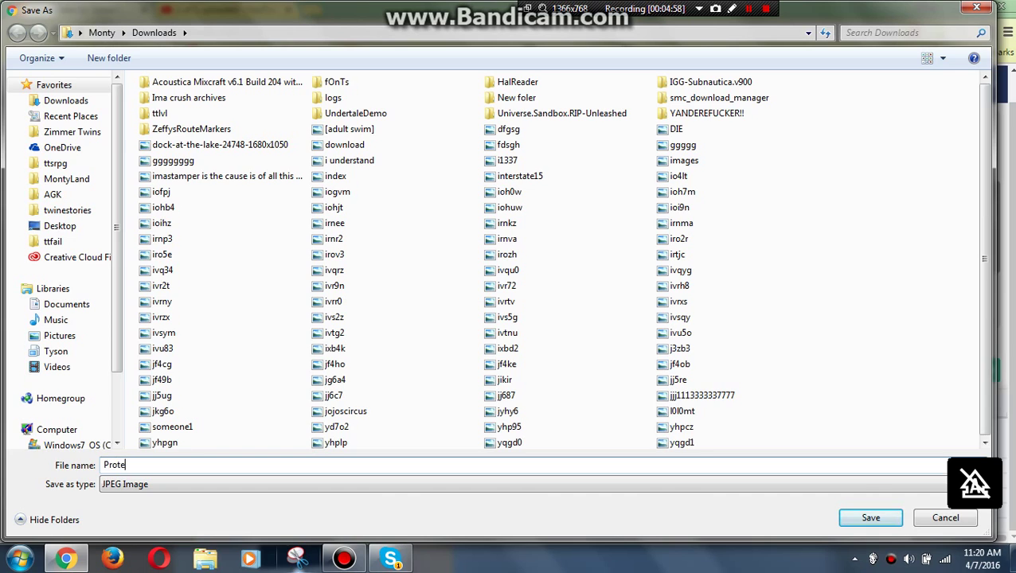
{"action": "type", "text": "cted Very Much?"}
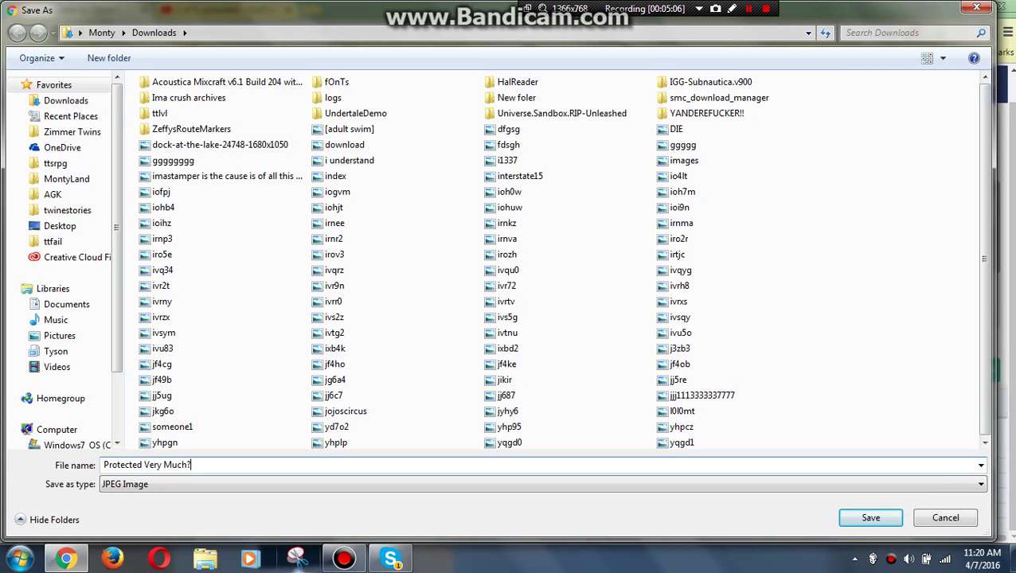
{"action": "key", "text": "Return"}
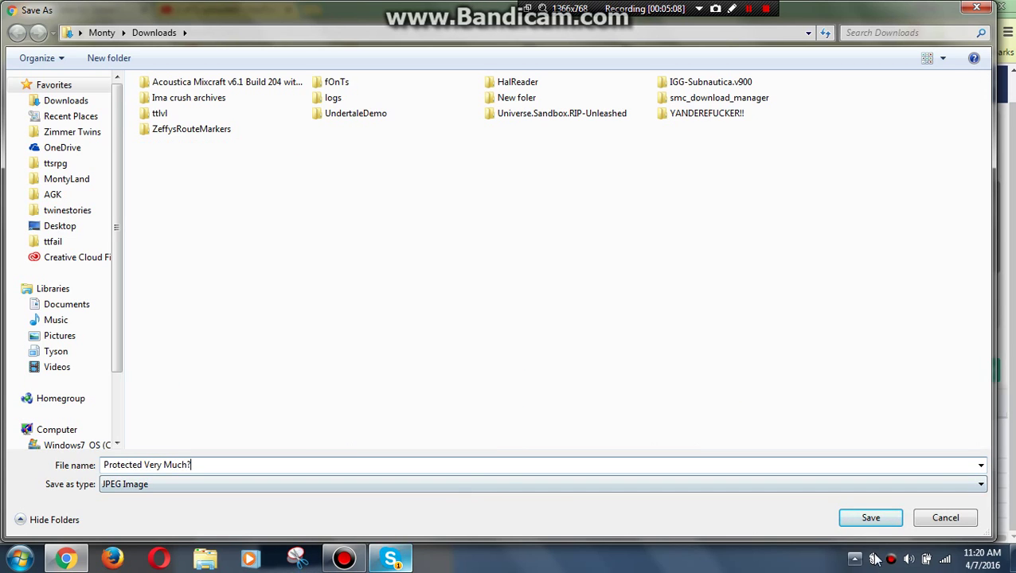
- Try to save the screenshot as "Protected Very Much?" in the Pictures library instead
{"action": "left_click", "coordinate": [59, 336]}
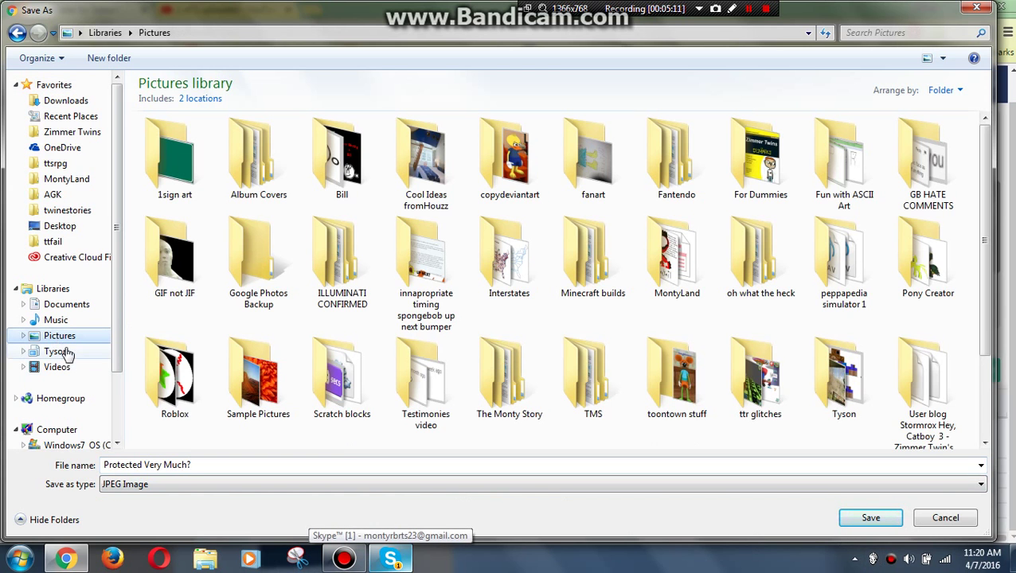
{"action": "left_click", "coordinate": [878, 518]}
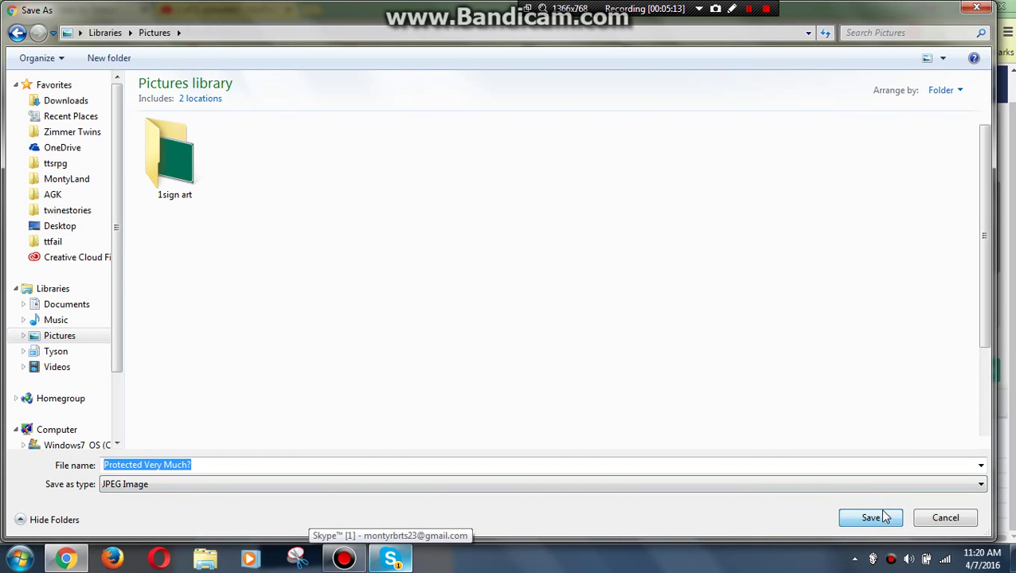
{"action": "left_click", "coordinate": [876, 523]}
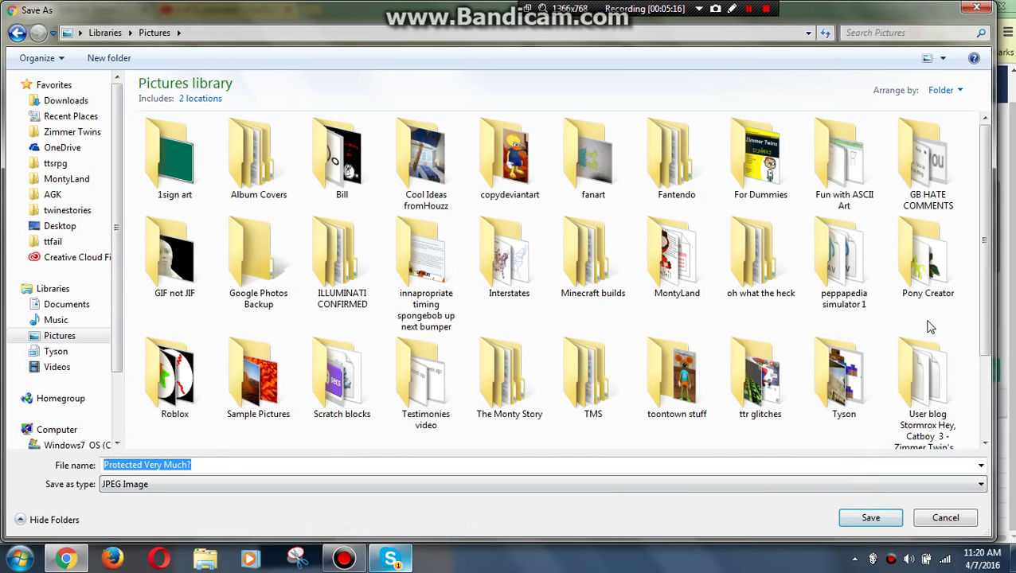
{"action": "left_click_drag", "start_coordinate": [978, 297], "coordinate": [979, 408]}
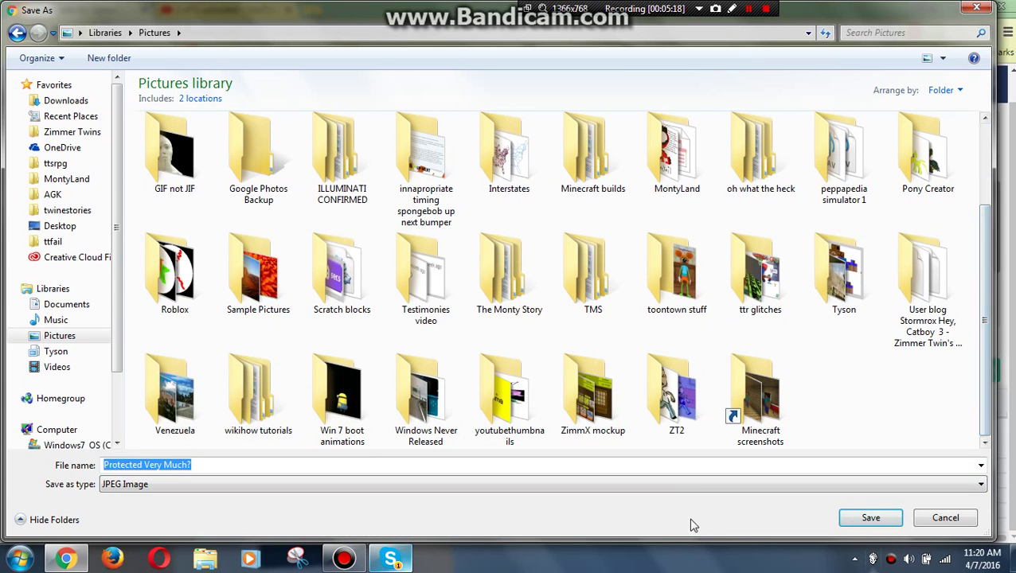
- Try to save the screenshot as "Protected Very Much?.png" with the file type All Files, and cancel the save
{"action": "left_click", "coordinate": [663, 483]}
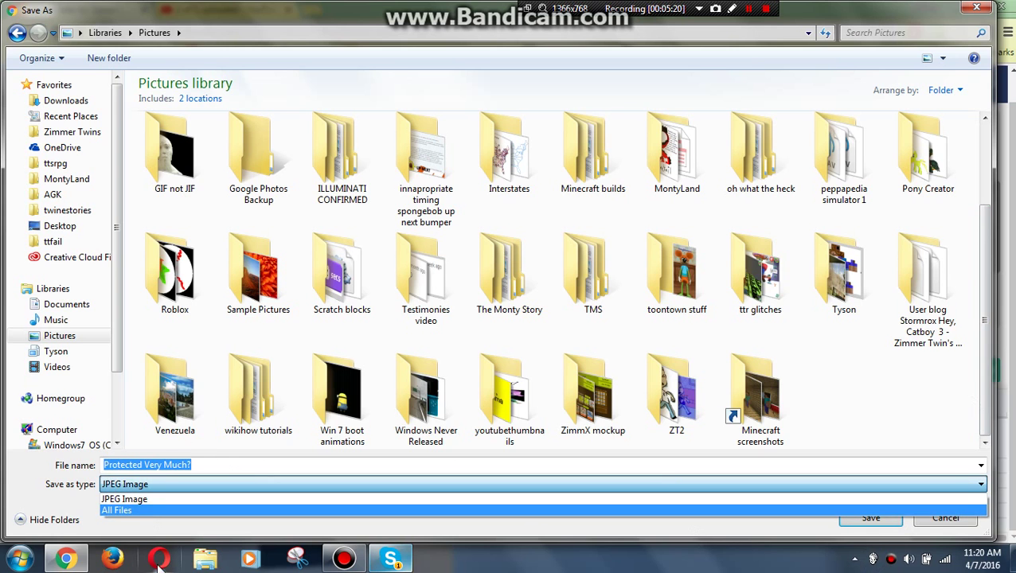
{"action": "left_click", "coordinate": [147, 513]}
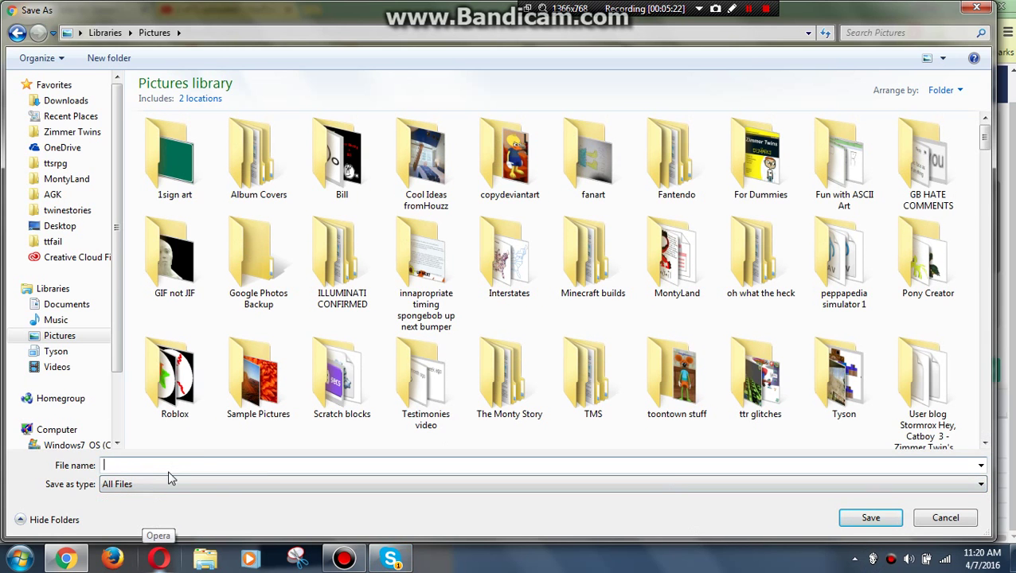
{"action": "type", "text": "Pro"}
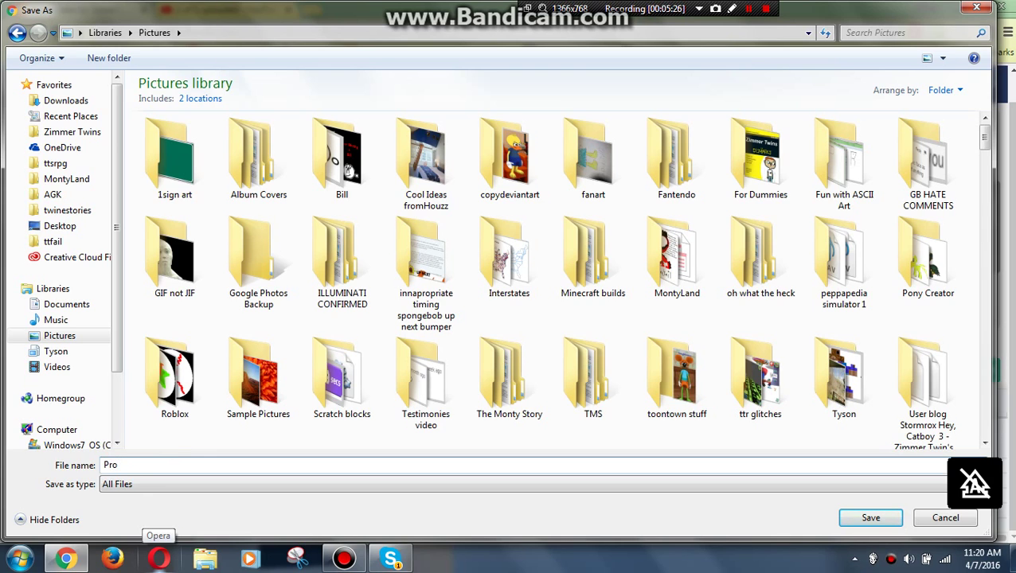
{"action": "type", "text": "tecte"}
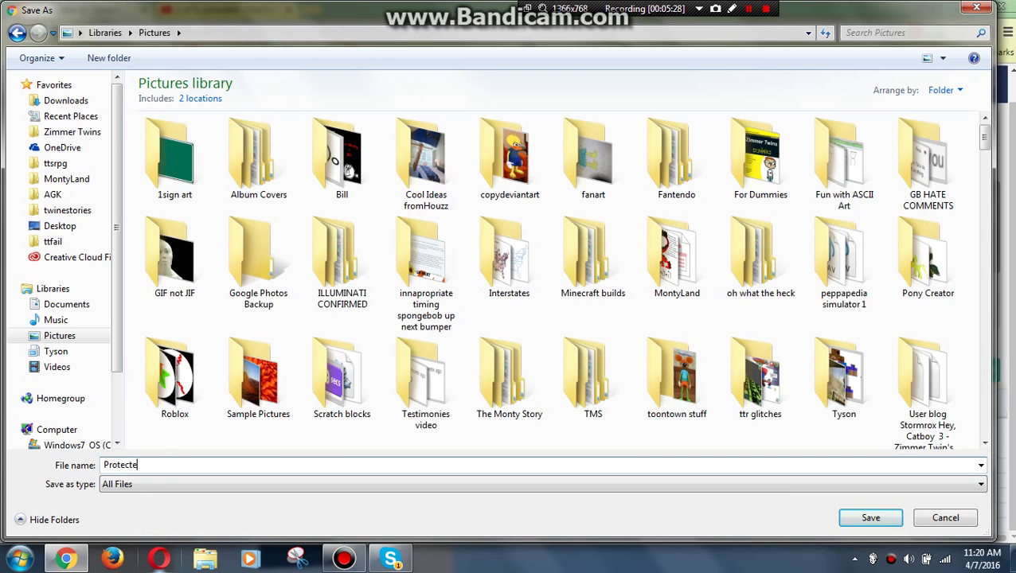
{"action": "type", "text": "d Very Much?.png"}
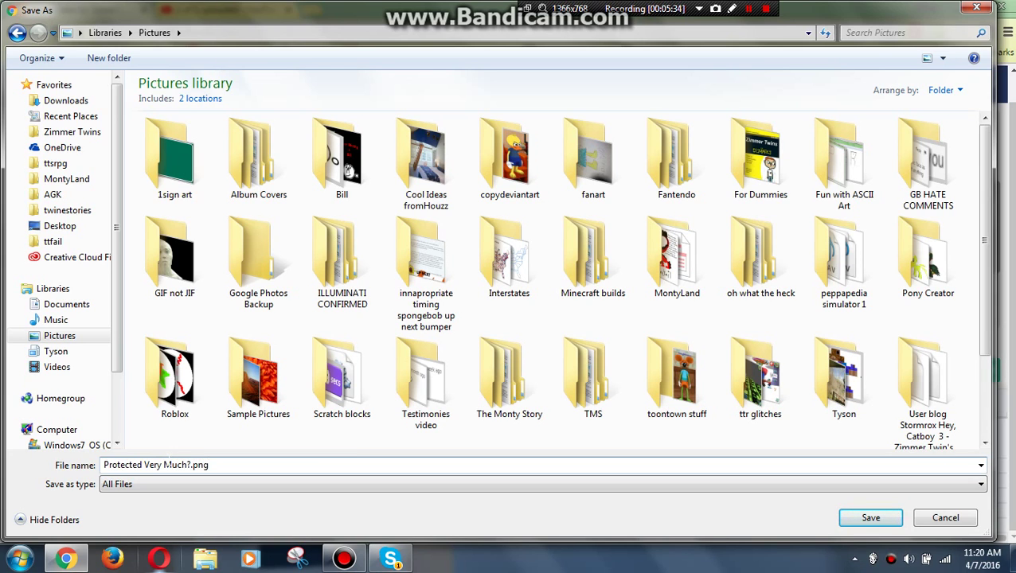
{"action": "left_click", "coordinate": [886, 519]}
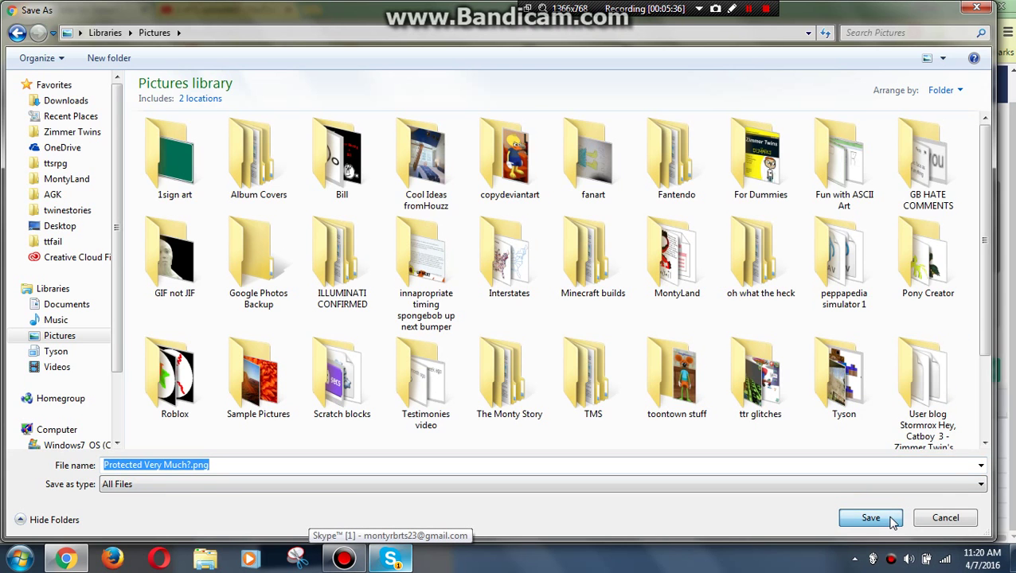
{"action": "left_click", "coordinate": [941, 520]}
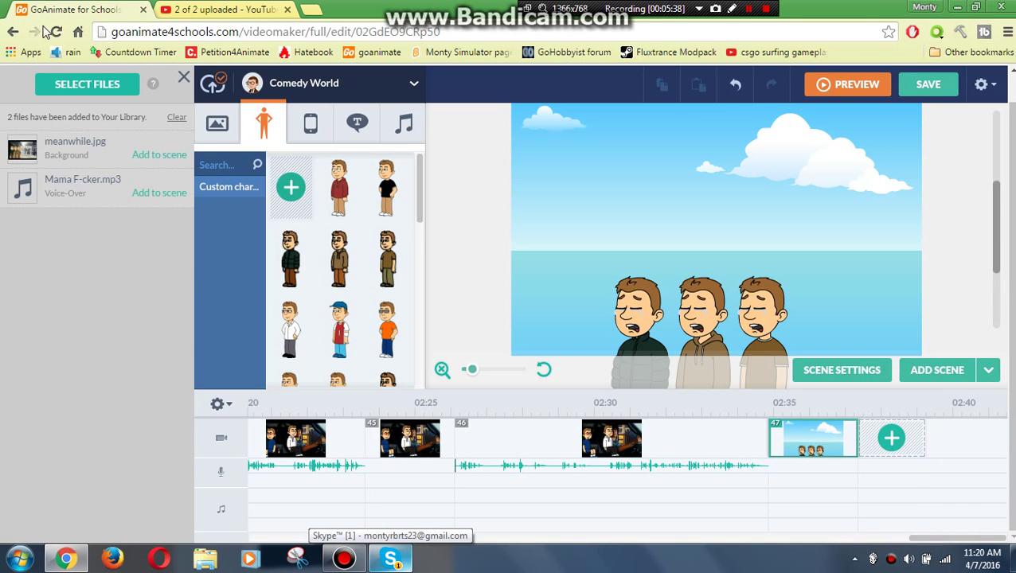
- Capture a screenshot of scene 47's whole stage area and save it in Downloads as a JPEG image named "Protected"
{"action": "left_click", "coordinate": [987, 87]}
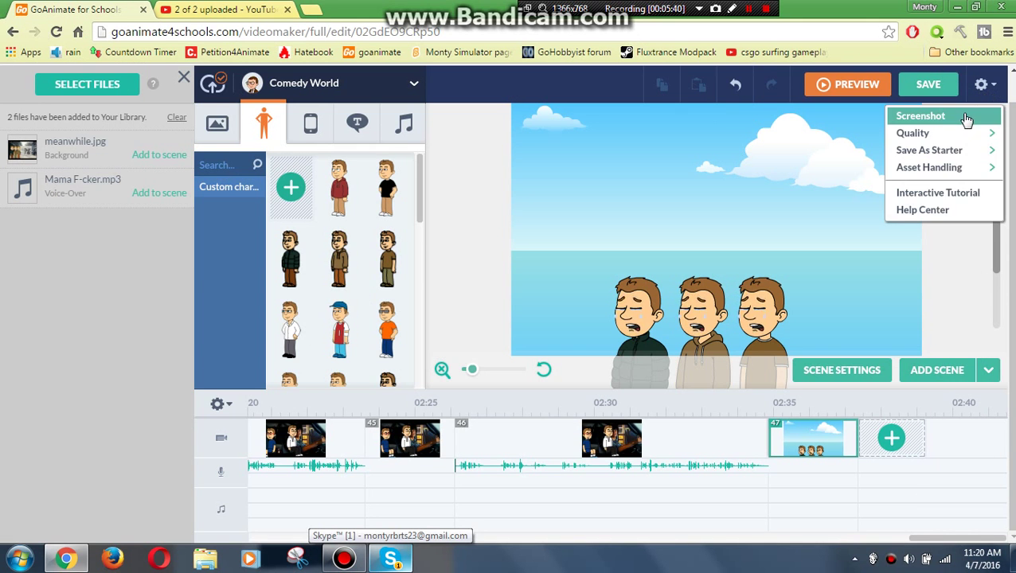
{"action": "left_click", "coordinate": [971, 115]}
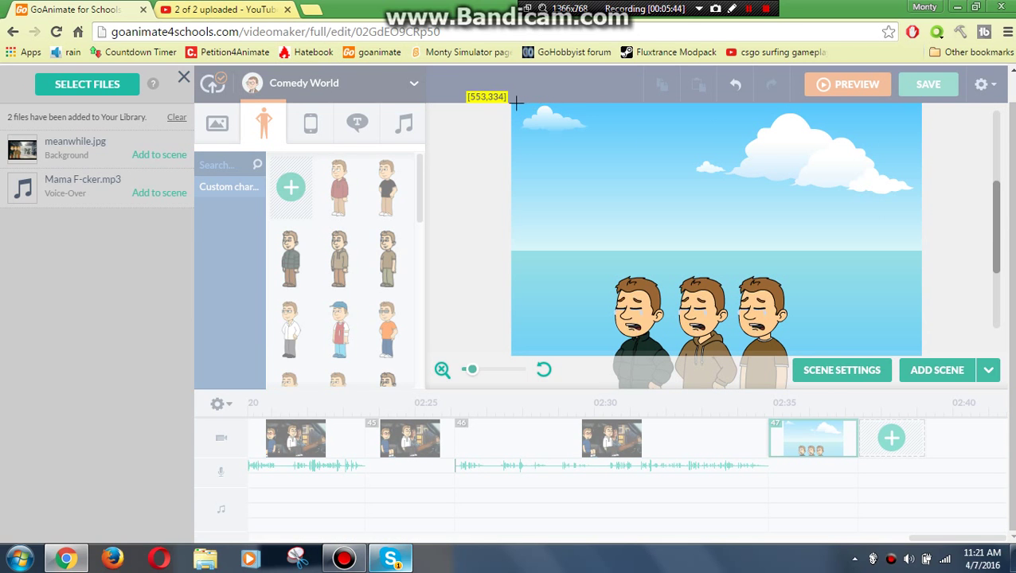
{"action": "mouse_move", "coordinate": [513, 104]}
{"action": "left_mouse_down"}
{"action": "mouse_move", "coordinate": [916, 290]}
{"action": "mouse_move", "coordinate": [995, 385]}
{"action": "mouse_move", "coordinate": [892, 364]}
{"action": "mouse_move", "coordinate": [926, 355]}
{"action": "left_mouse_up"}
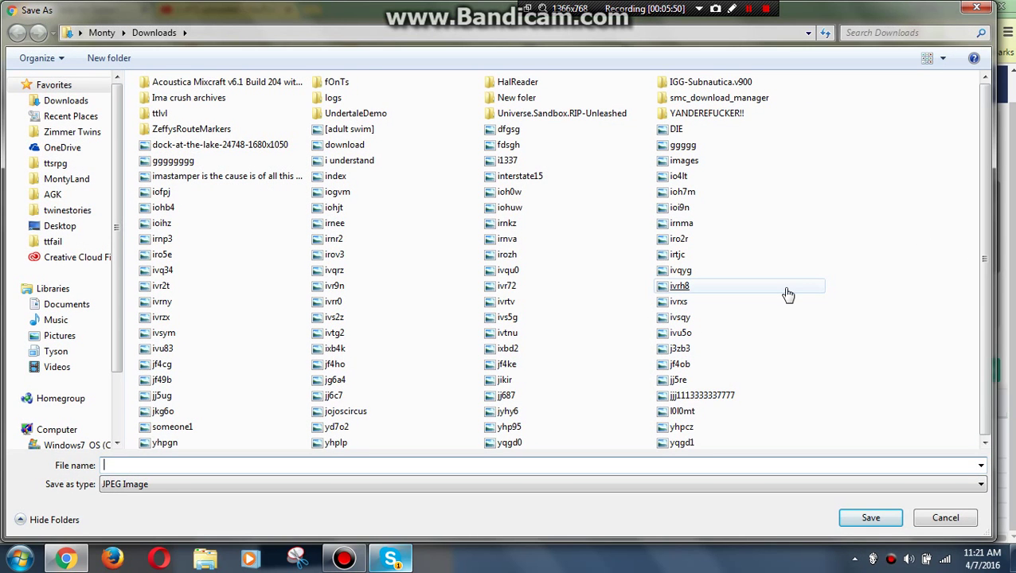
{"action": "type", "text": "Pro"}
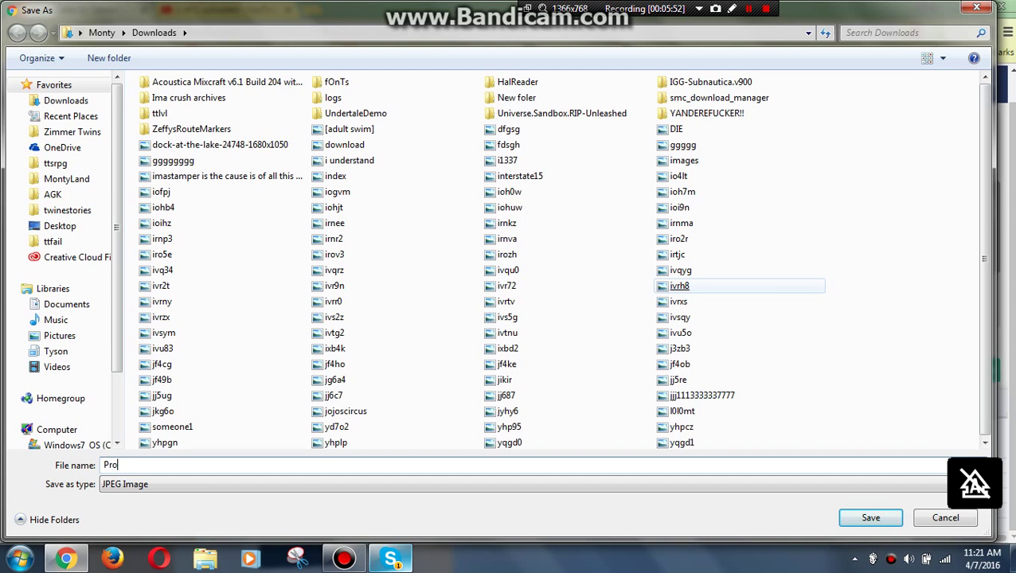
{"action": "type", "text": "tected J"}
{"action": "key", "text": "Escape"}
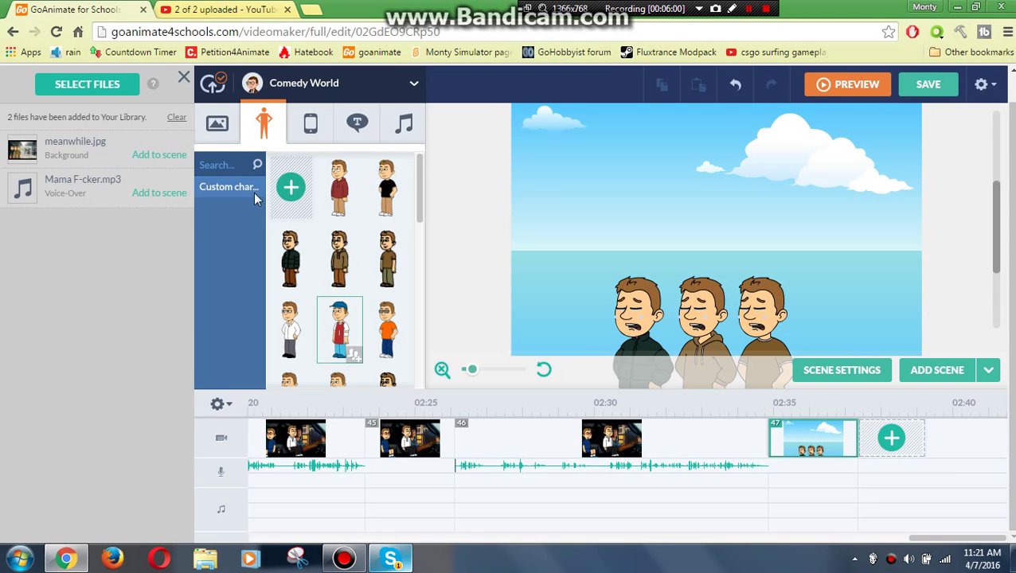
- Import Protected.jpg from Downloads as a background and add it to scene 47
{"action": "left_click", "coordinate": [90, 86]}
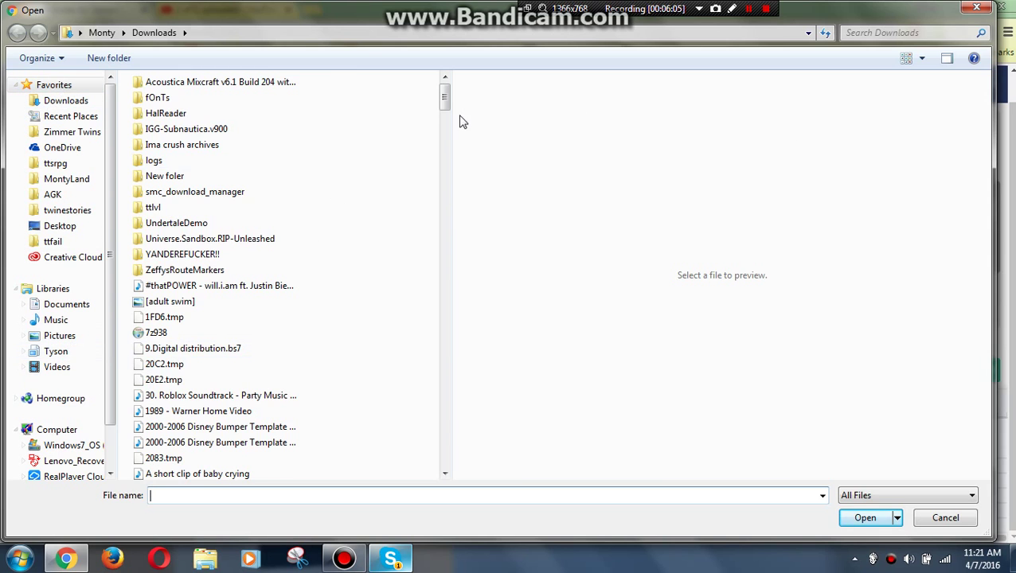
{"action": "left_click_drag", "start_coordinate": [447, 108], "coordinate": [371, 373]}
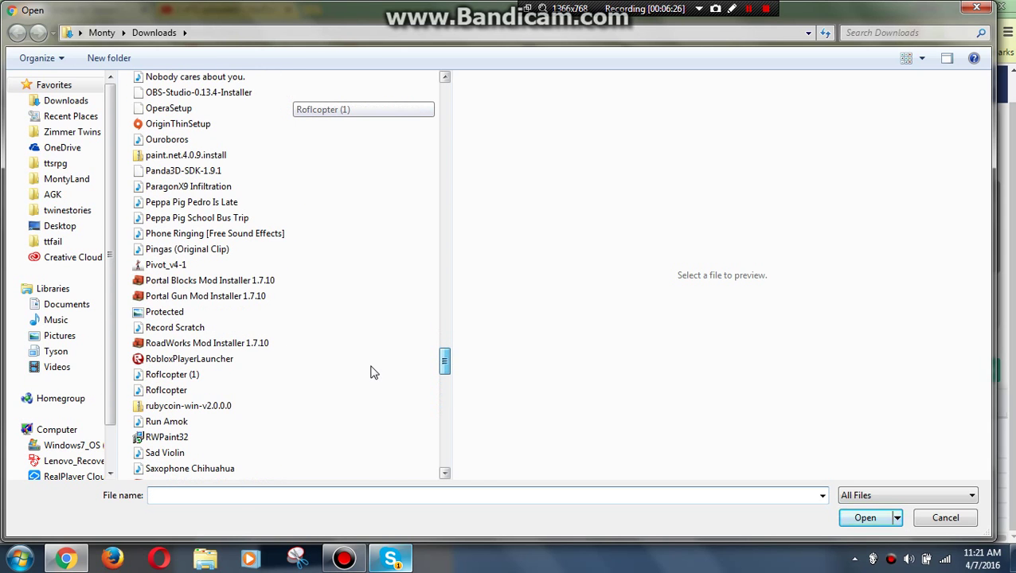
{"action": "left_click_drag", "start_coordinate": [372, 372], "coordinate": [351, 379]}
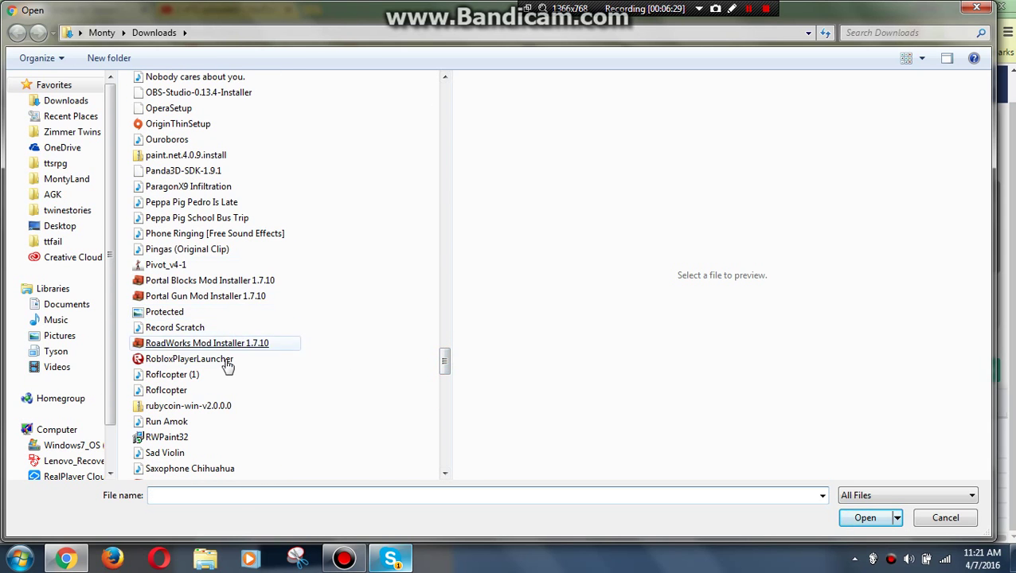
{"action": "double_click", "coordinate": [165, 313]}
{"action": "left_click", "coordinate": [74, 263]}
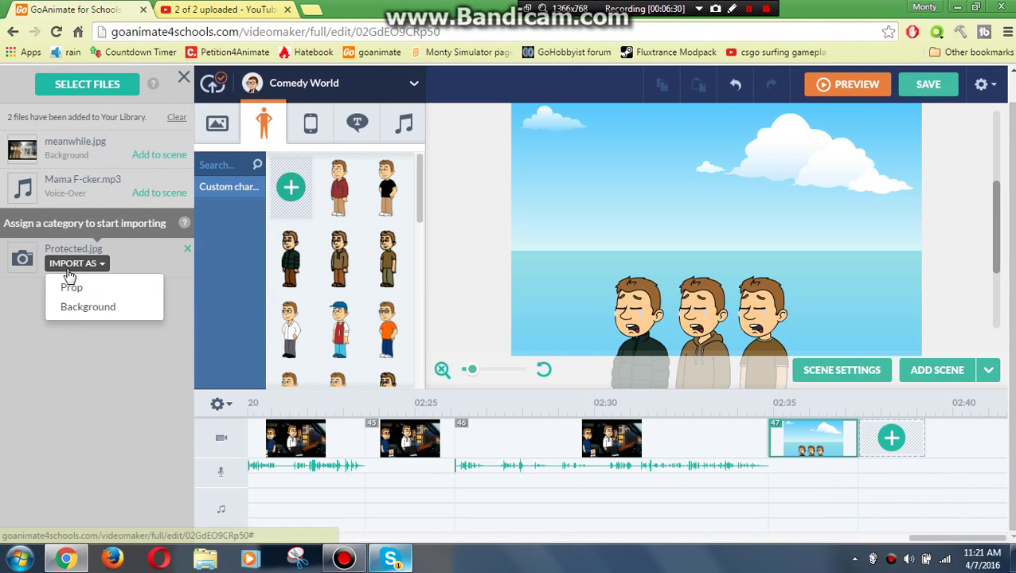
{"action": "left_click", "coordinate": [80, 308]}
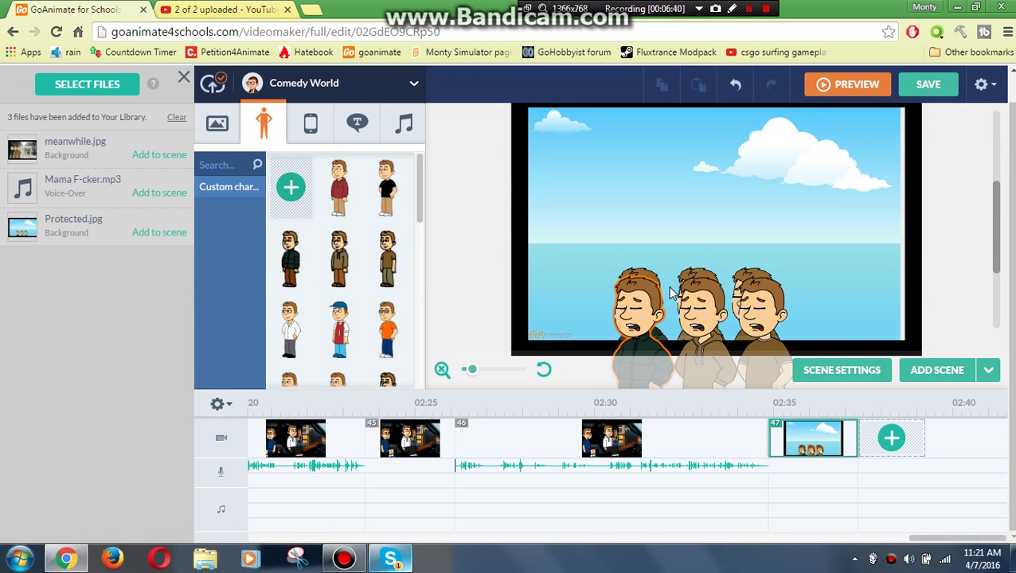
- Select the three separate characters overlapping the imported background in scene 47 and delete them
{"action": "left_click_drag", "start_coordinate": [681, 318], "coordinate": [790, 263]}
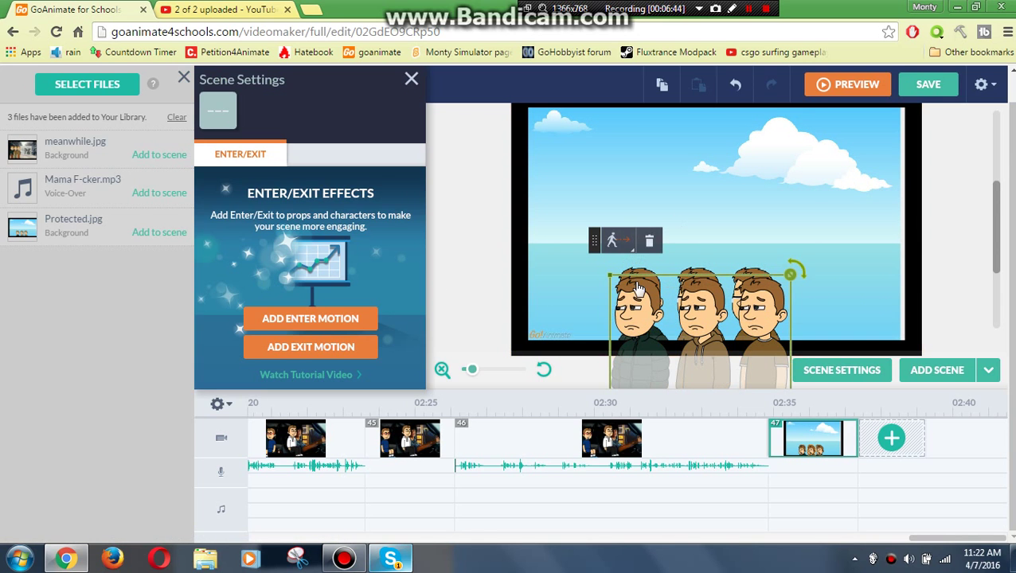
{"action": "left_click", "coordinate": [555, 296]}
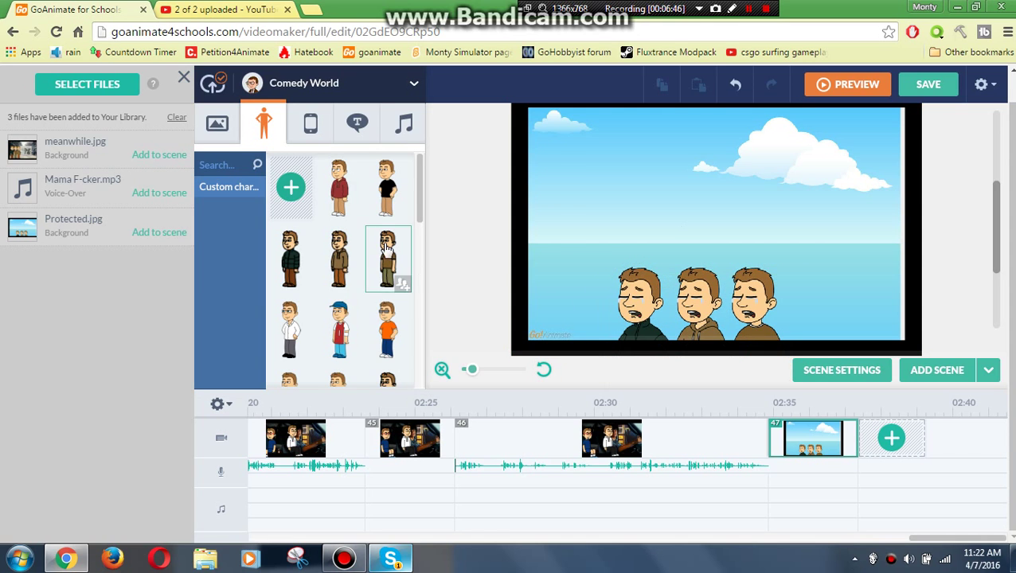
- Add an Arial text box to scene 47, in the sky above the three characters
{"action": "left_click", "coordinate": [357, 124]}
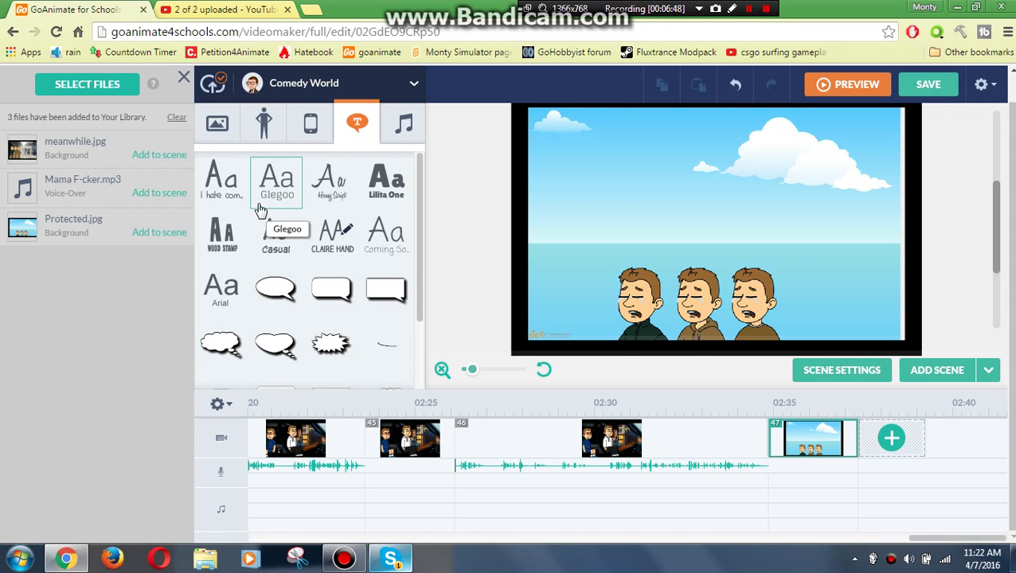
{"action": "left_click_drag", "start_coordinate": [249, 301], "coordinate": [493, 203]}
{"action": "left_click_drag", "start_coordinate": [722, 228], "coordinate": [726, 220]}
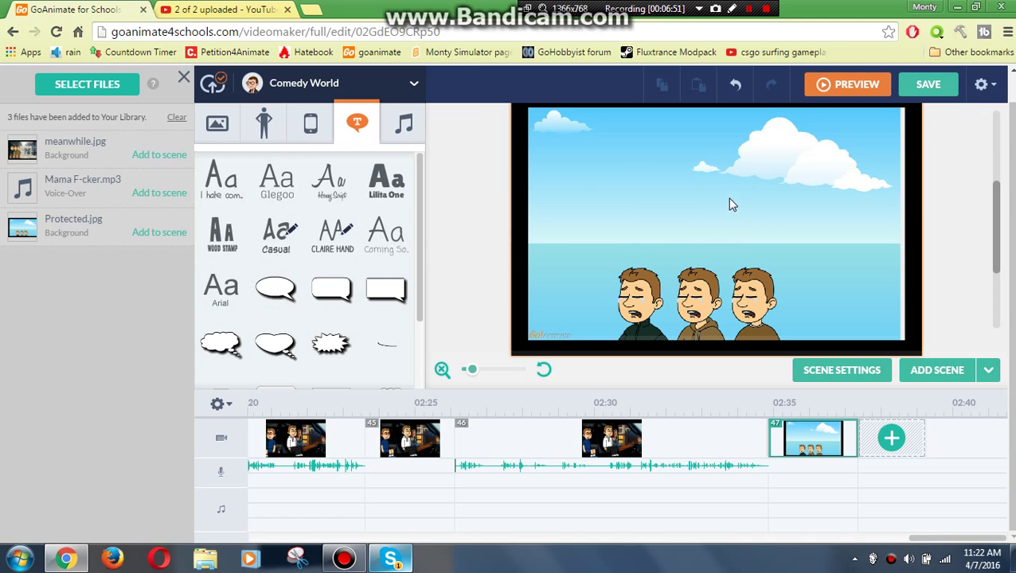
{"action": "left_click_drag", "start_coordinate": [220, 283], "coordinate": [686, 199]}
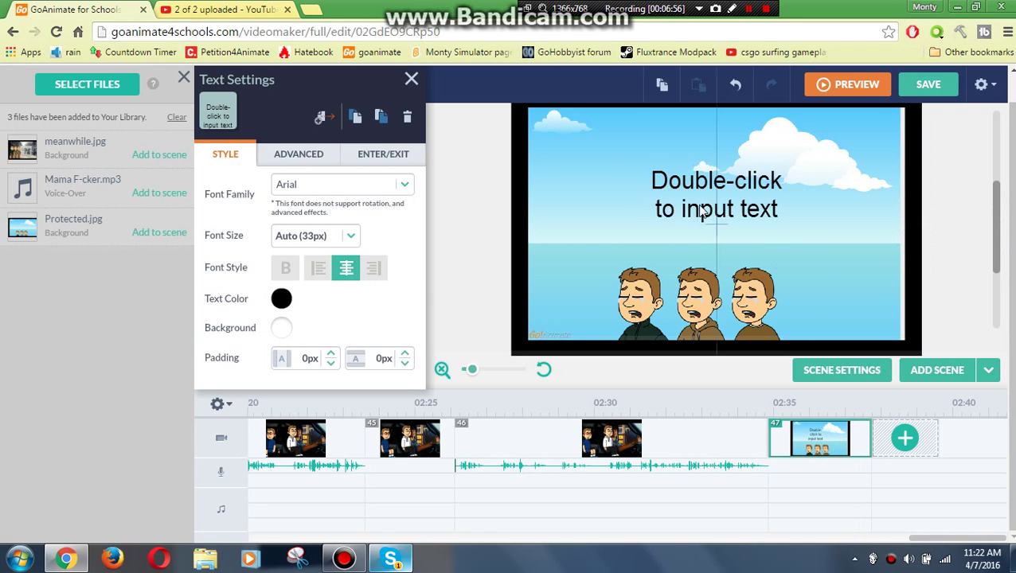
- Set the text's font family to Existence Light and its text color to white
{"action": "left_click", "coordinate": [339, 184]}
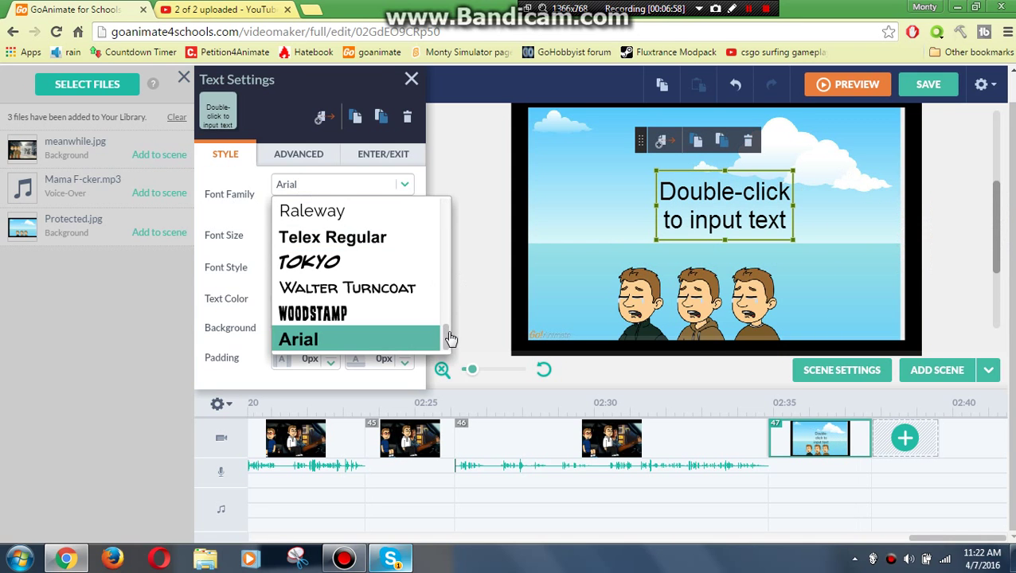
{"action": "left_click", "coordinate": [444, 329]}
{"action": "left_click", "coordinate": [368, 191]}
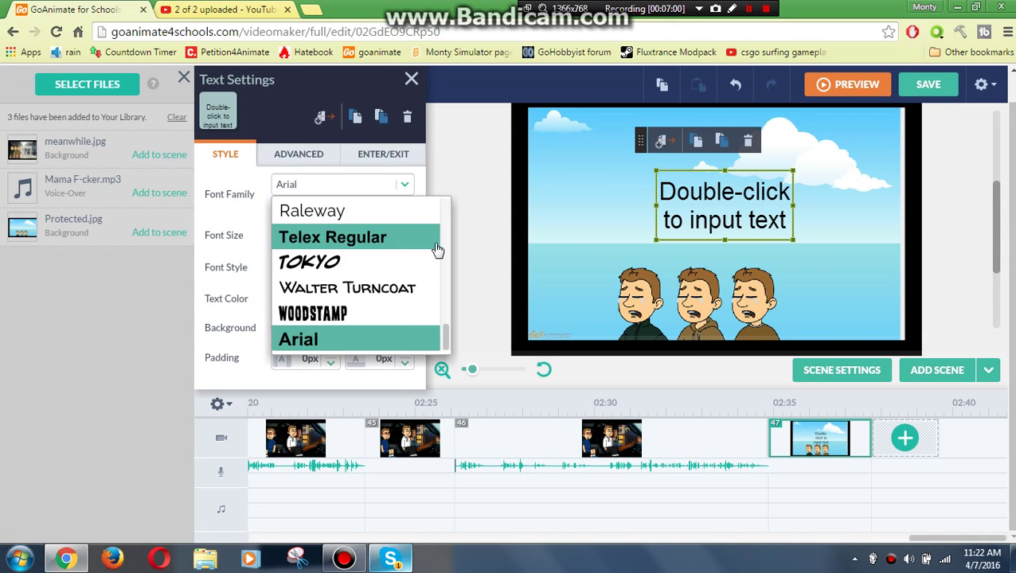
{"action": "scroll", "coordinate": [438, 287], "scroll_direction": "up", "scroll_amount": 8}
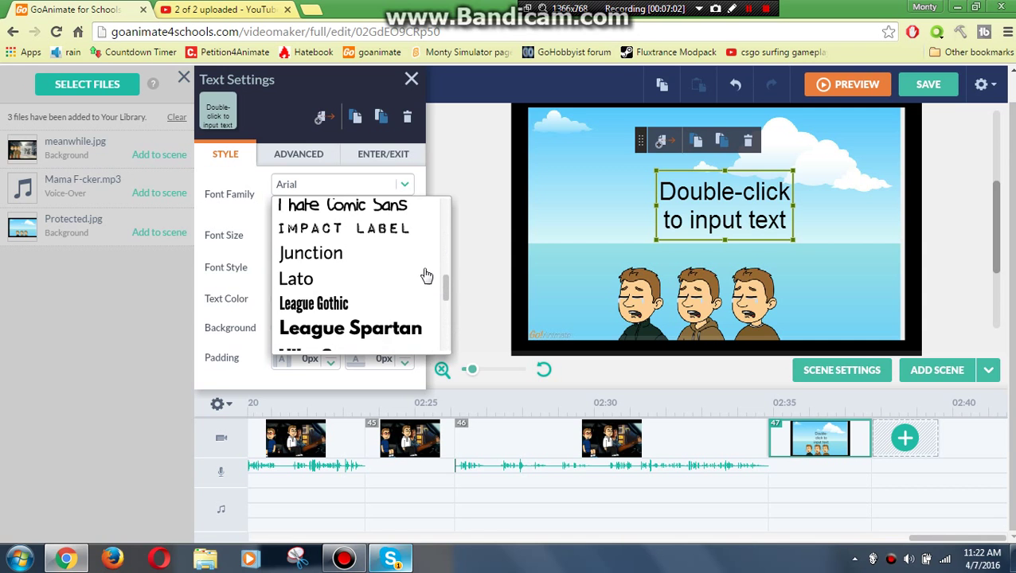
{"action": "scroll", "coordinate": [409, 255], "scroll_direction": "down", "scroll_amount": 1}
{"action": "left_click", "coordinate": [402, 254]}
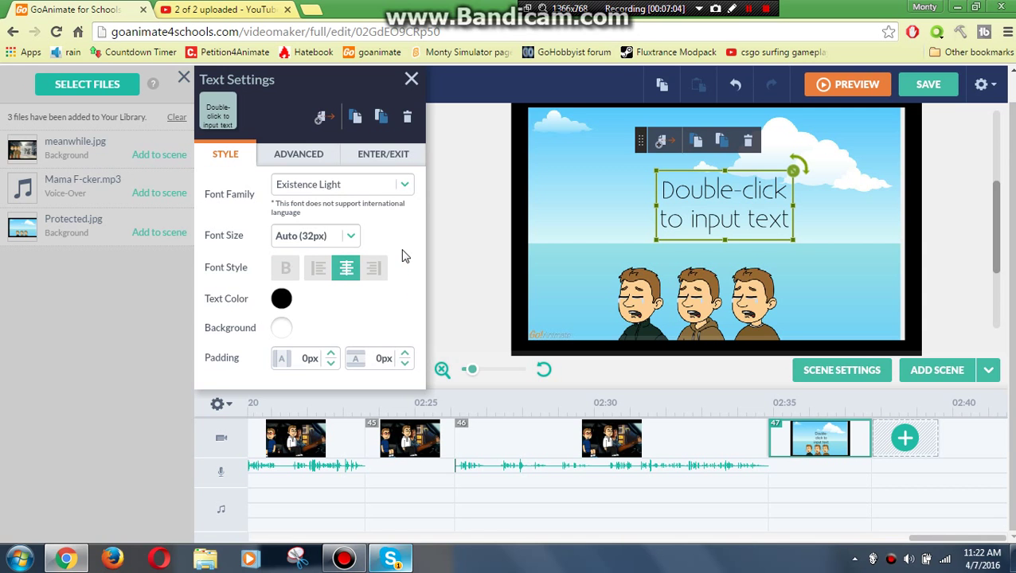
{"action": "left_click", "coordinate": [283, 301]}
{"action": "left_click", "coordinate": [350, 331]}
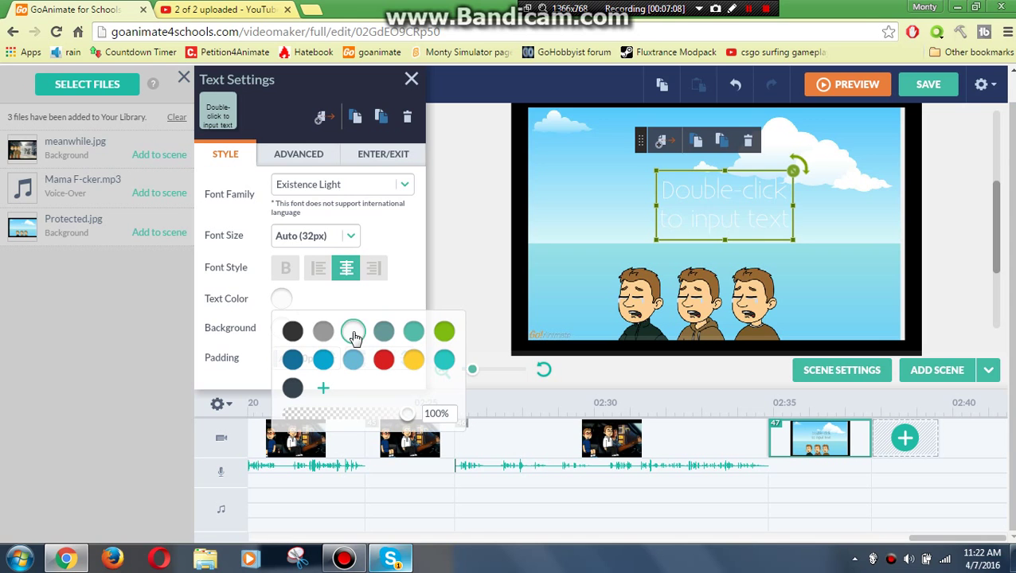
- Move the text box over the sea beside the rightmost character and replace its placeholder with "Meanwhile"
{"action": "left_click", "coordinate": [731, 247]}
{"action": "left_click_drag", "start_coordinate": [744, 255], "coordinate": [858, 316]}
{"action": "double_click", "coordinate": [785, 311]}
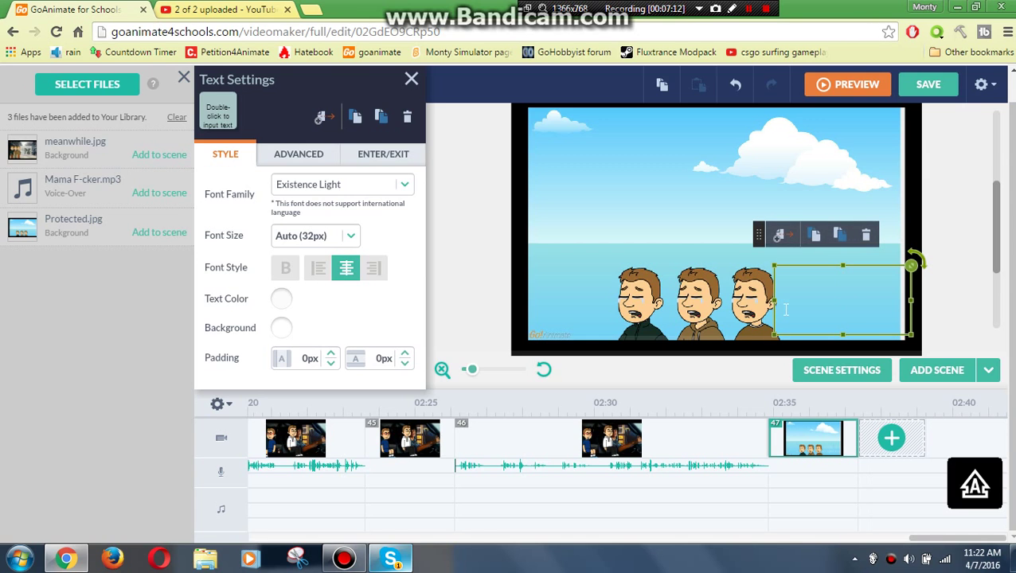
{"action": "type", "text": "Meanwhile"}
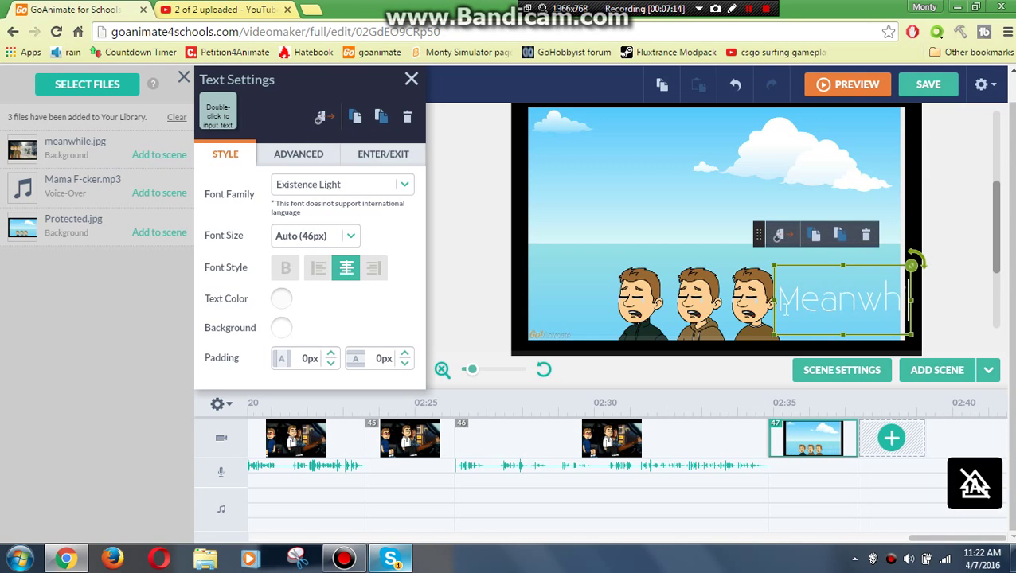
{"action": "left_click", "coordinate": [907, 251]}
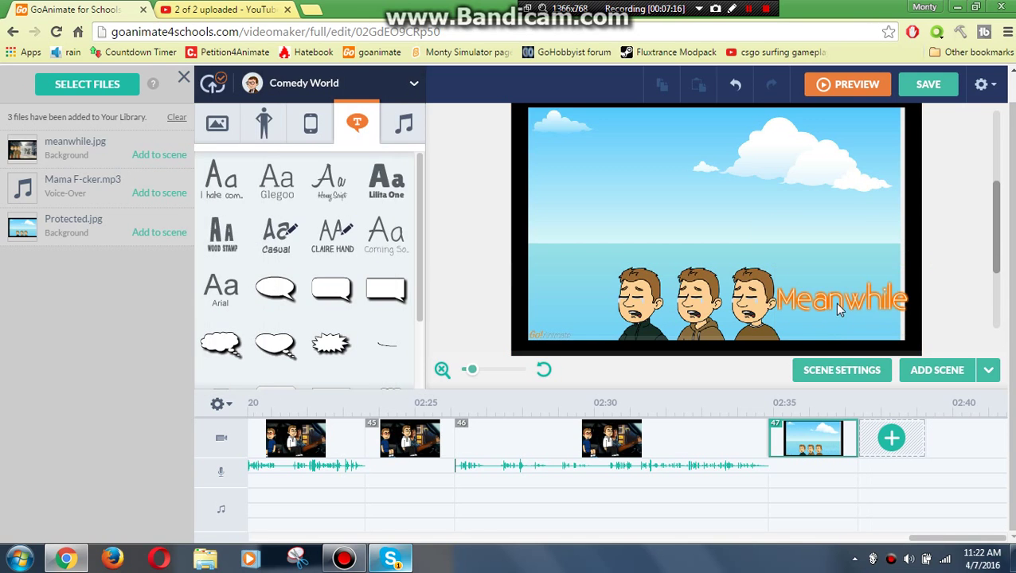
- Move the "Meanwhile" text to just above the three characters' heads, and clear the list of uploaded files
{"action": "left_click_drag", "start_coordinate": [834, 302], "coordinate": [703, 263]}
{"action": "left_click", "coordinate": [702, 263]}
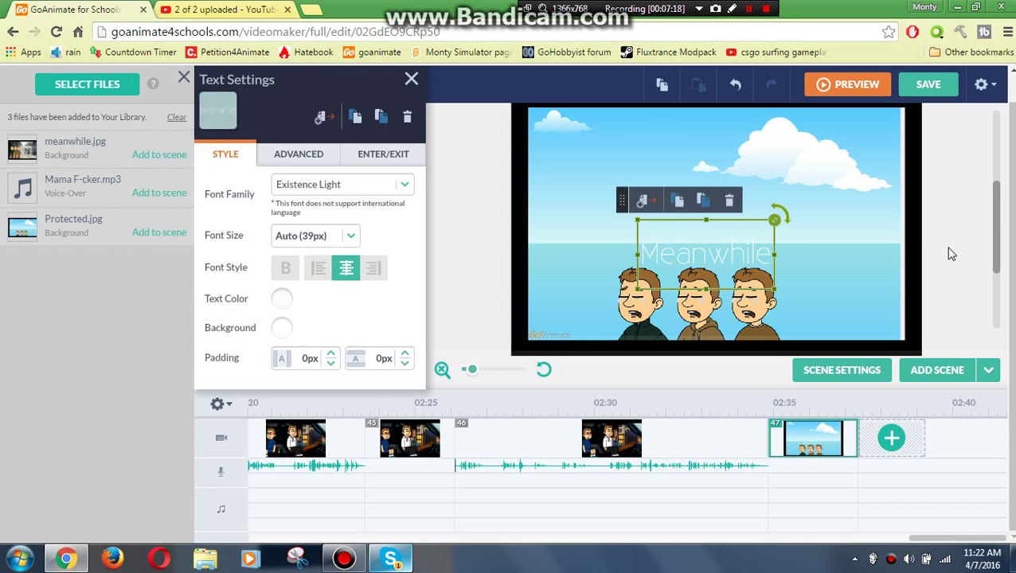
{"action": "left_click", "coordinate": [963, 389]}
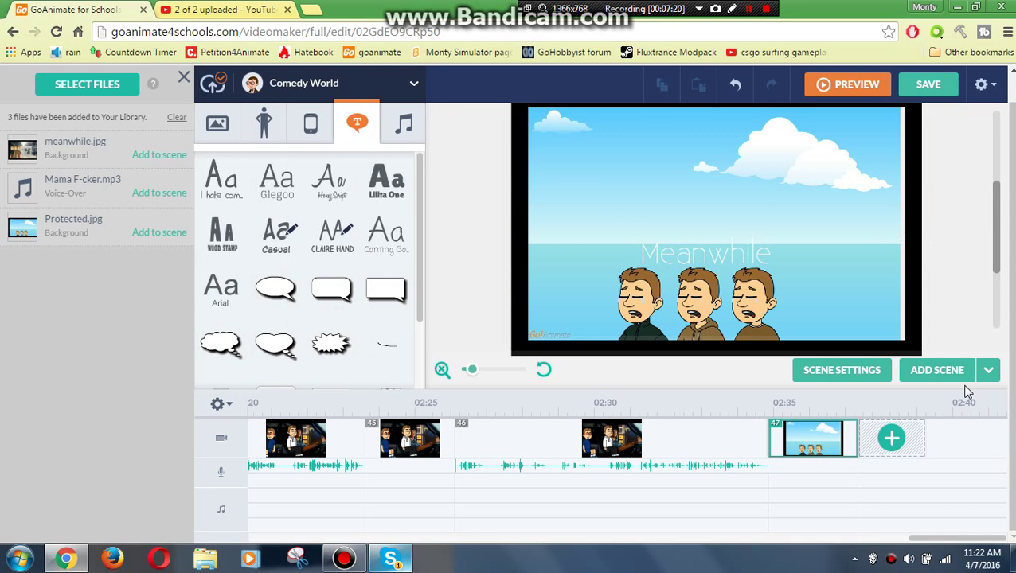
{"action": "left_click", "coordinate": [175, 118]}
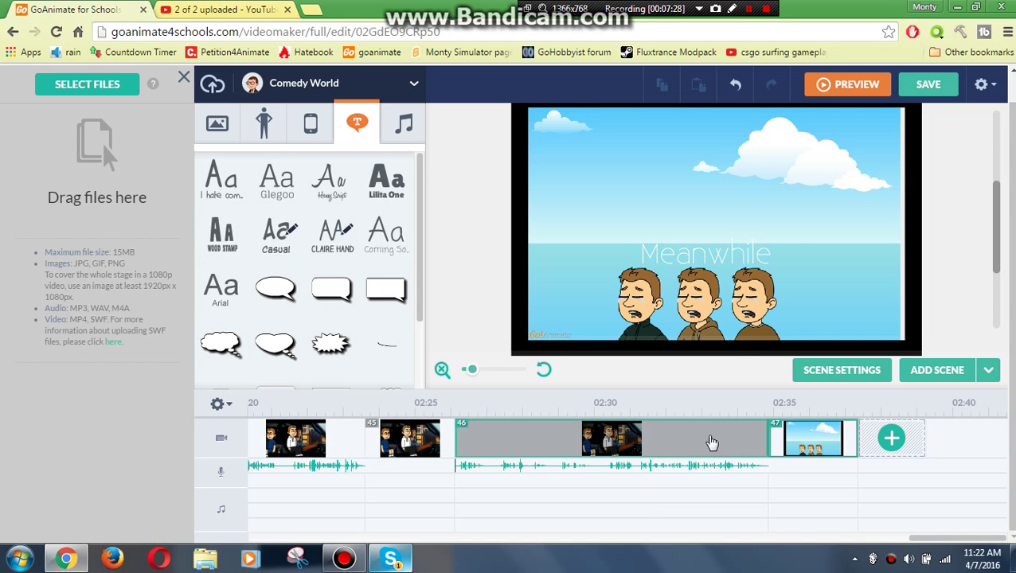
- Add a new scene continuing car scene 46 and move it after the sea scene as scene 48
{"action": "left_click", "coordinate": [684, 441]}
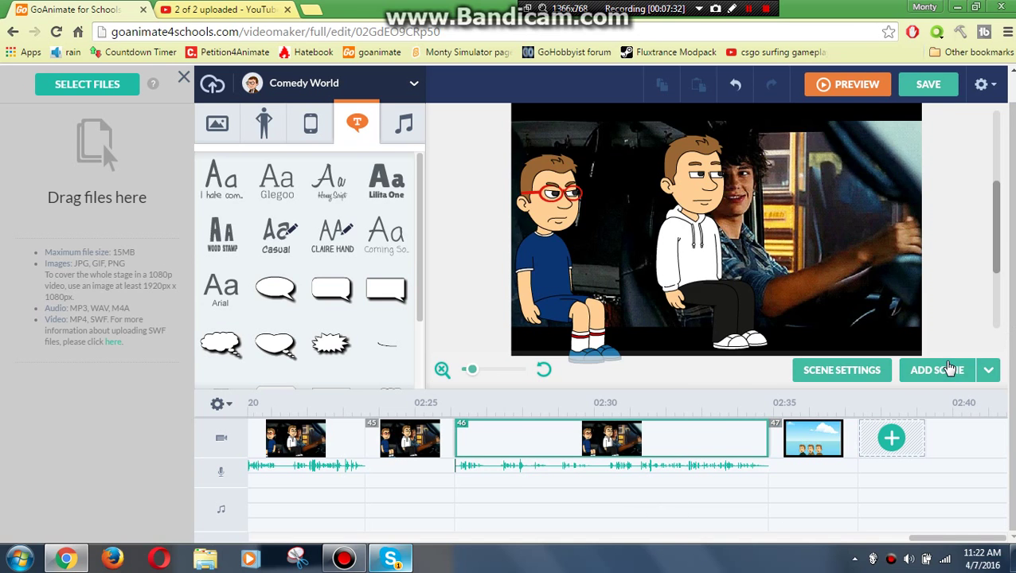
{"action": "left_click", "coordinate": [937, 364]}
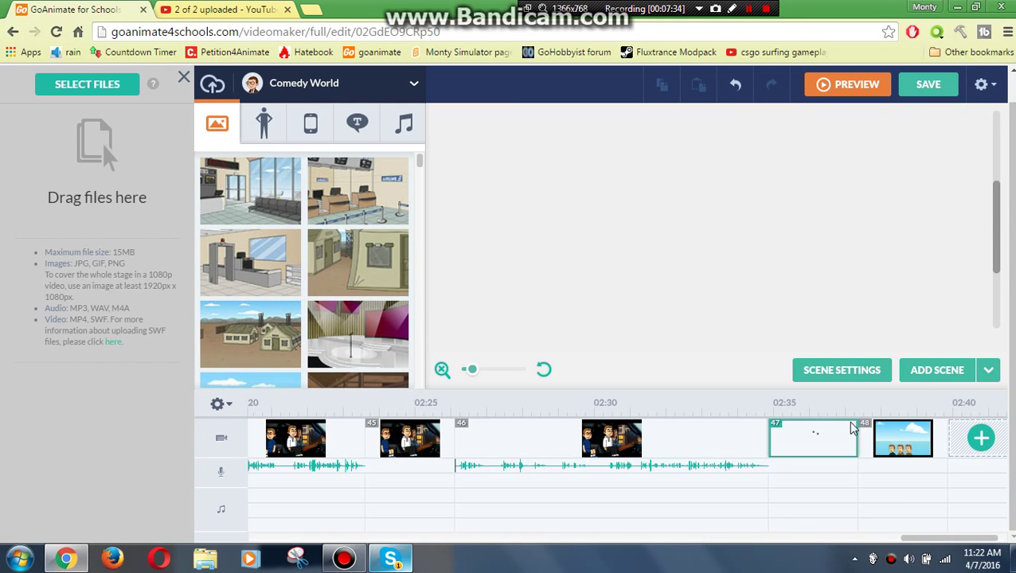
{"action": "left_click_drag", "start_coordinate": [855, 452], "coordinate": [920, 443]}
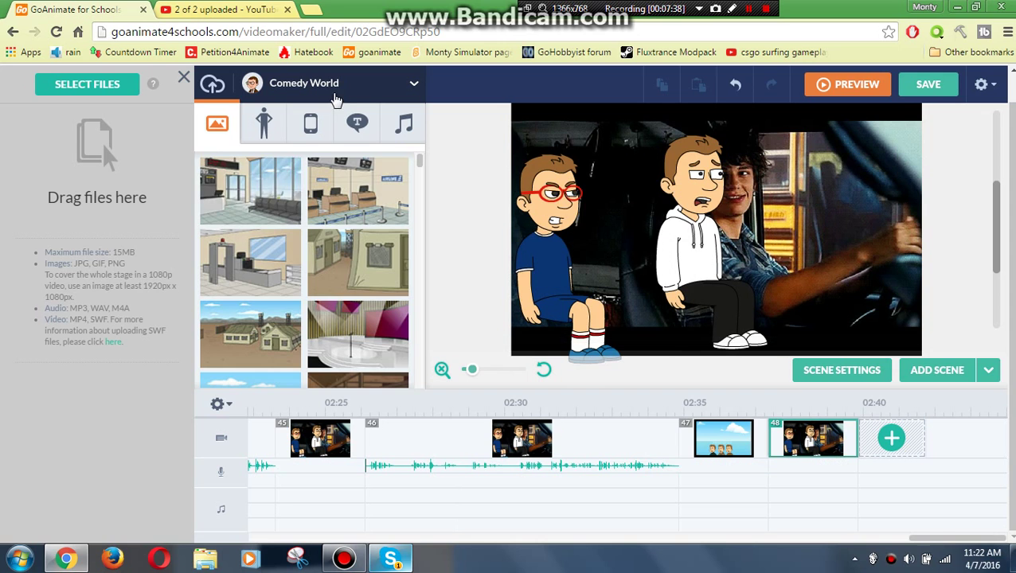
- Switch the asset source to Your Library and preview the ParagonX9 track in its music collection
{"action": "left_click", "coordinate": [334, 94]}
{"action": "left_click", "coordinate": [317, 255]}
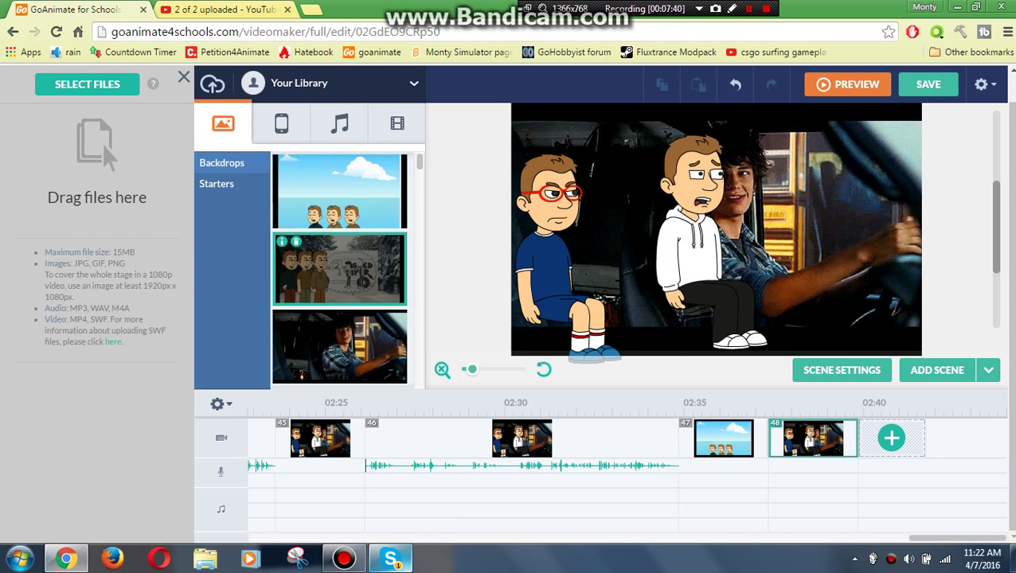
{"action": "left_click", "coordinate": [339, 144]}
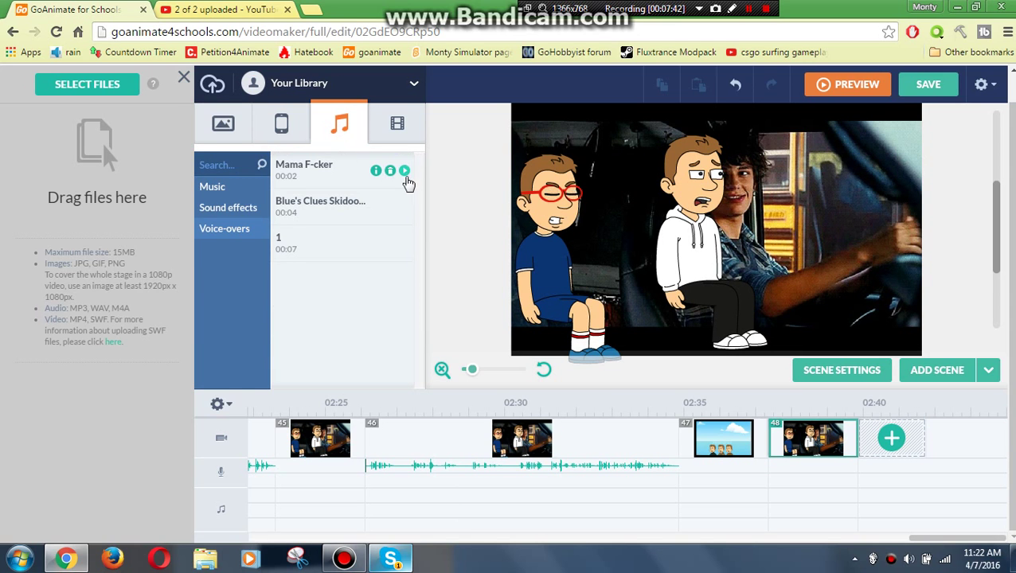
{"action": "left_click", "coordinate": [256, 193]}
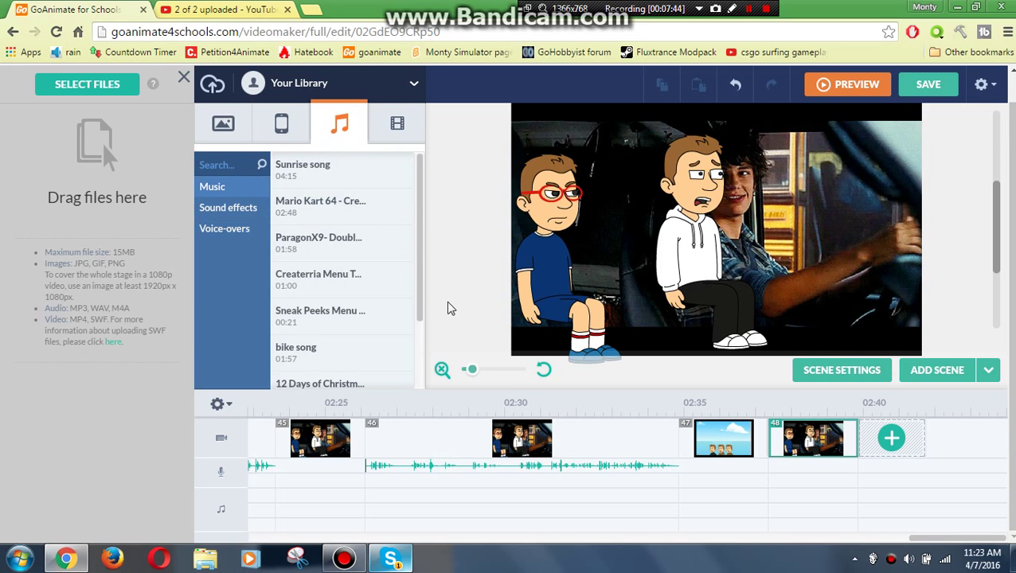
{"action": "mouse_move", "coordinate": [404, 246]}
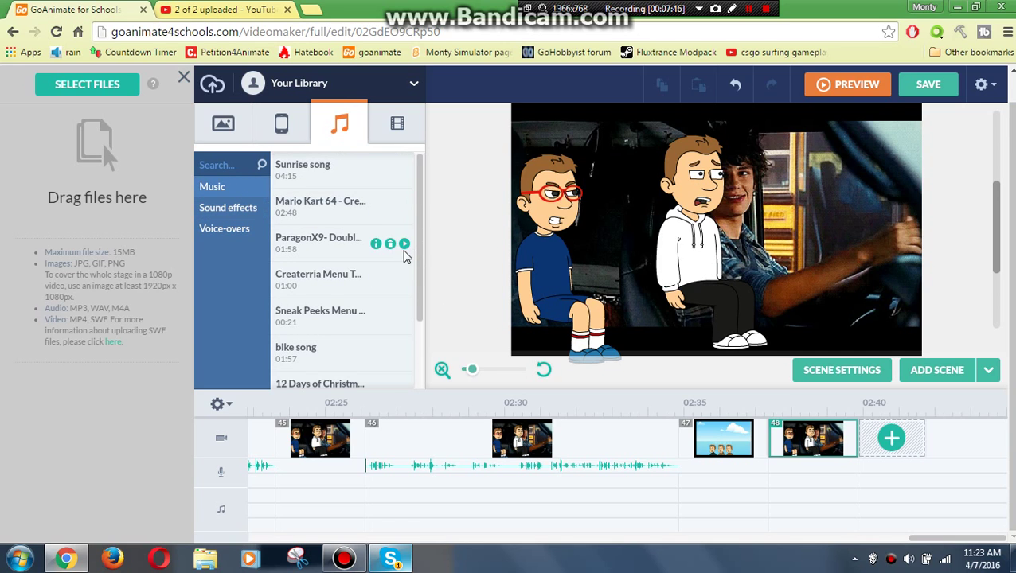
{"action": "left_click", "coordinate": [406, 246]}
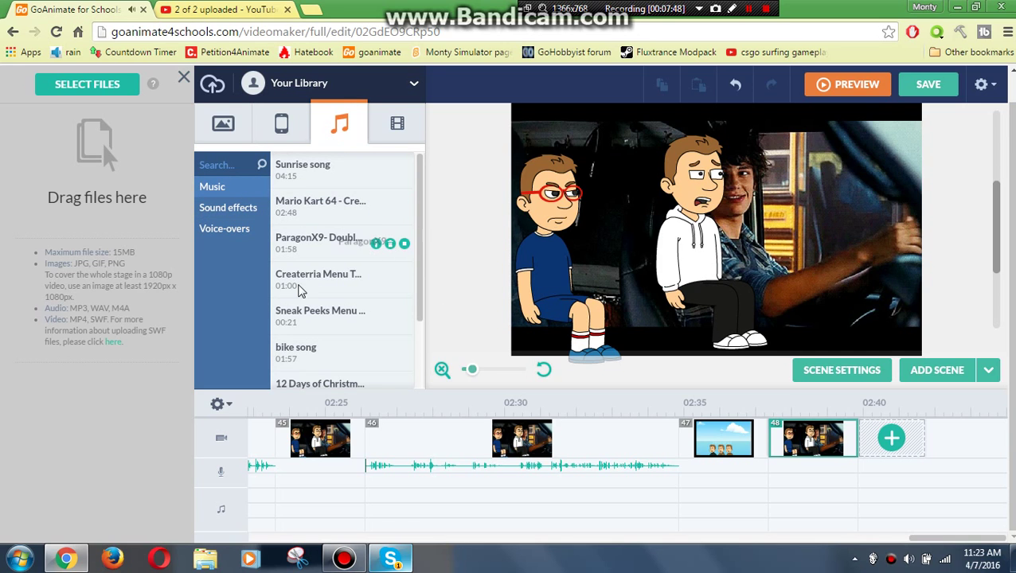